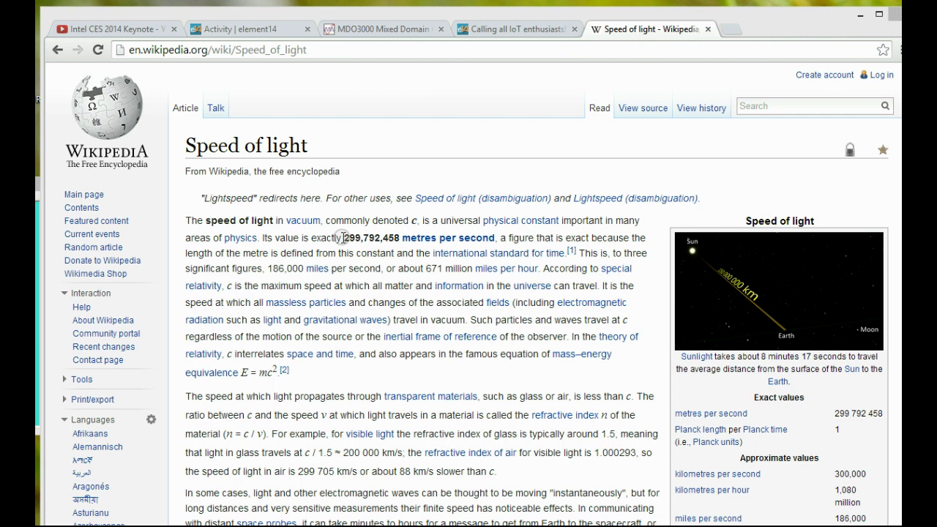
# Step: Copy the speed of light figure 299,792,458 from the Wikipedia article
pyautogui.moveTo(343, 238); pyautogui.dragTo(401, 238)
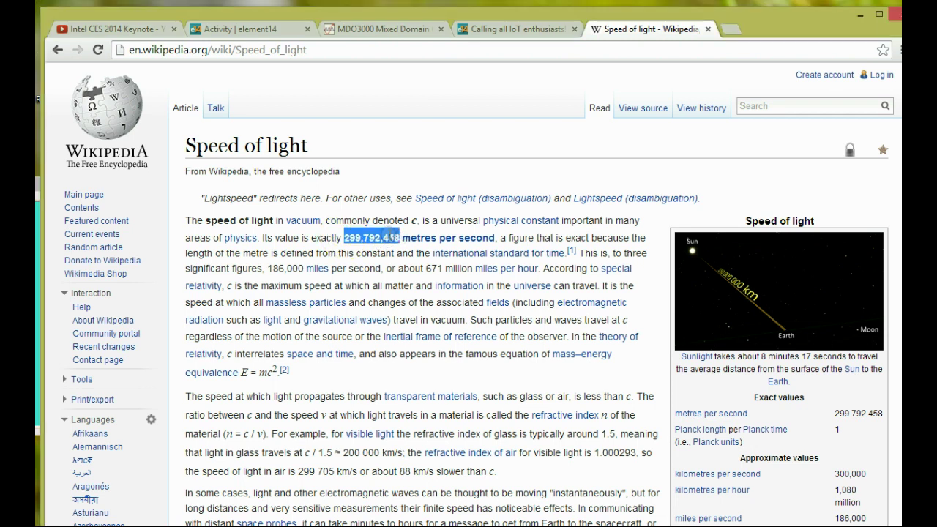
pyautogui.rightClick(389, 236)
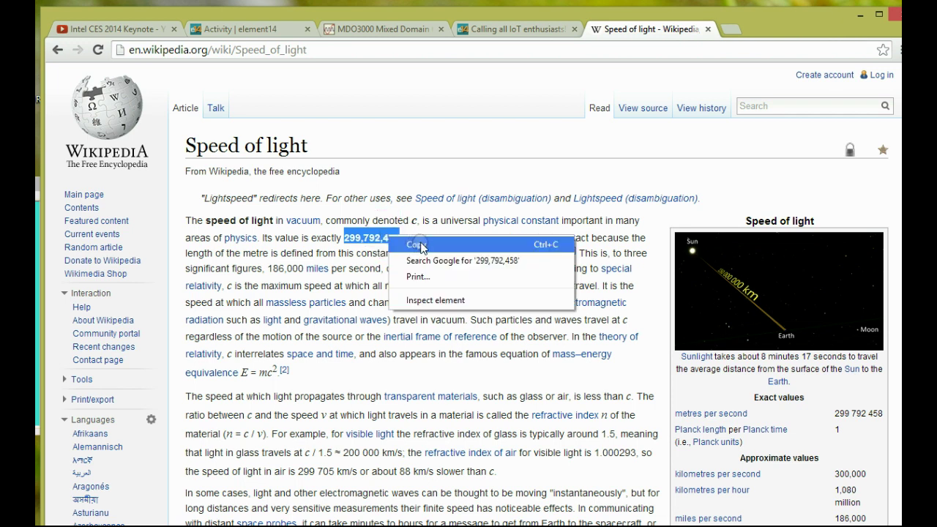
pyautogui.click(420, 245)
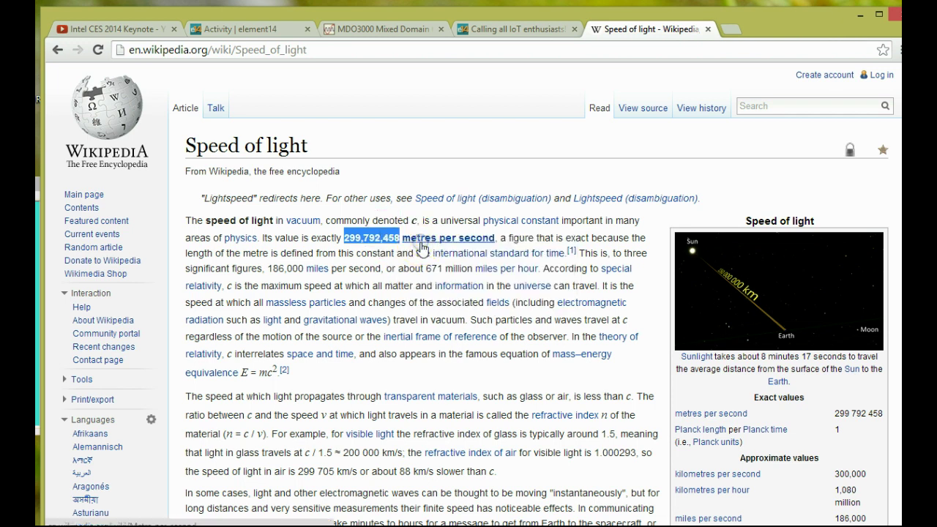
pyautogui.click(857, 15)
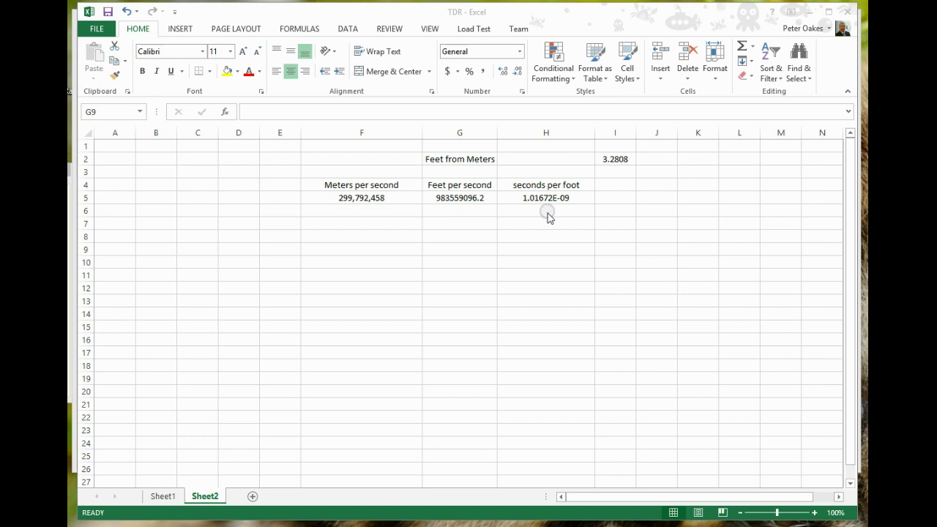
pyautogui.click(455, 197)
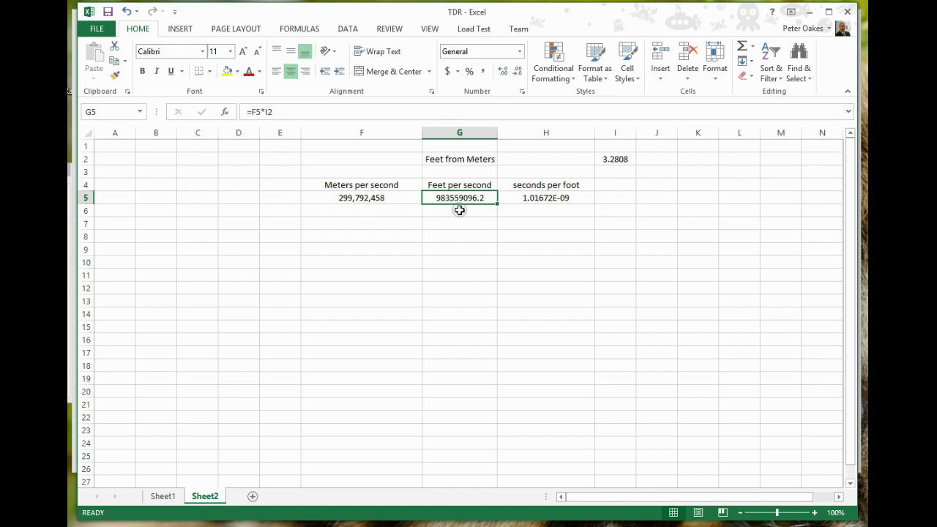
pyautogui.click(458, 212)
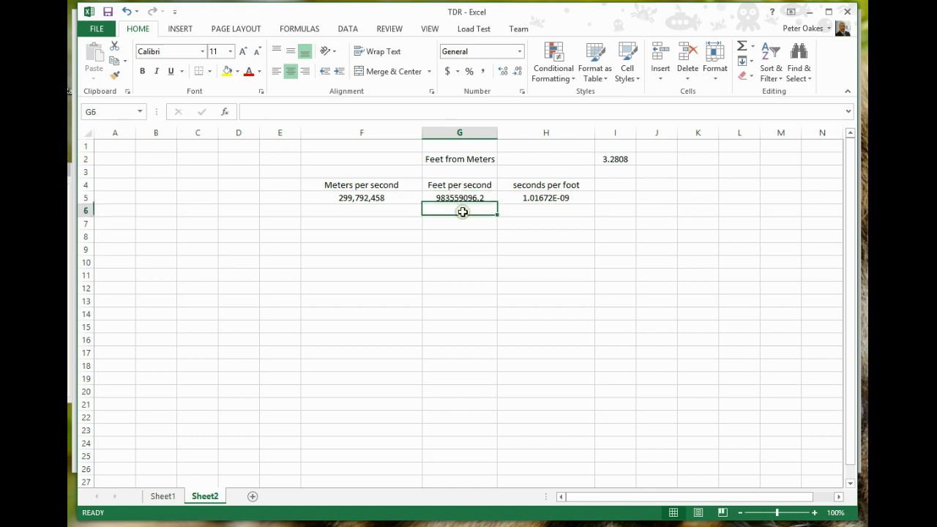
pyautogui.click(527, 198)
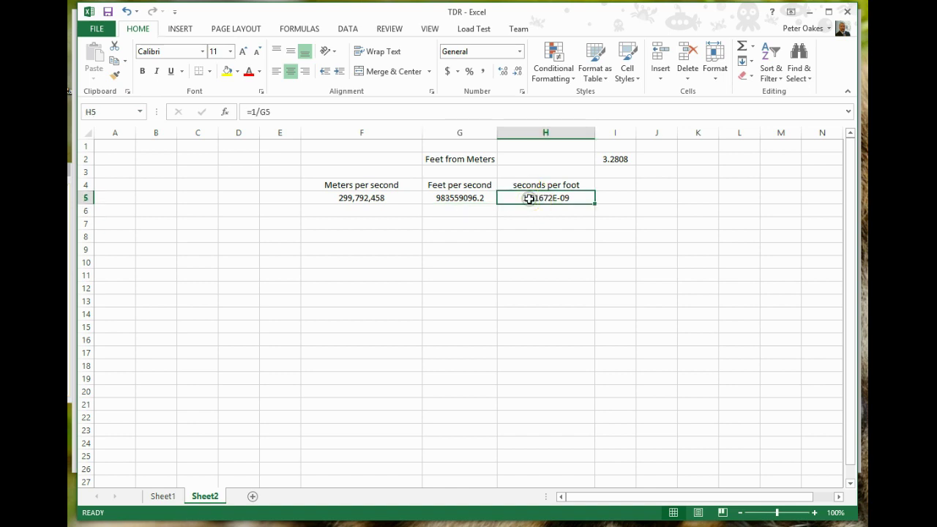
pyautogui.click(458, 197)
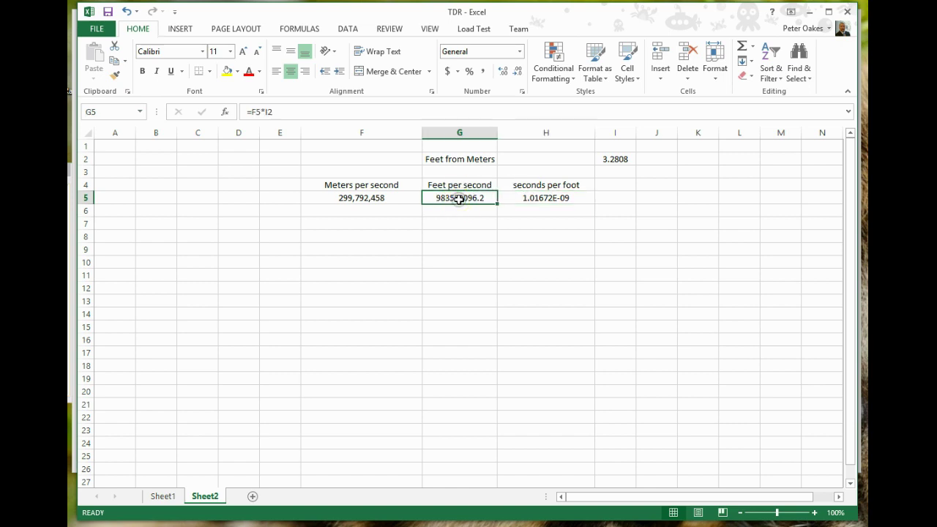
pyautogui.click(568, 200)
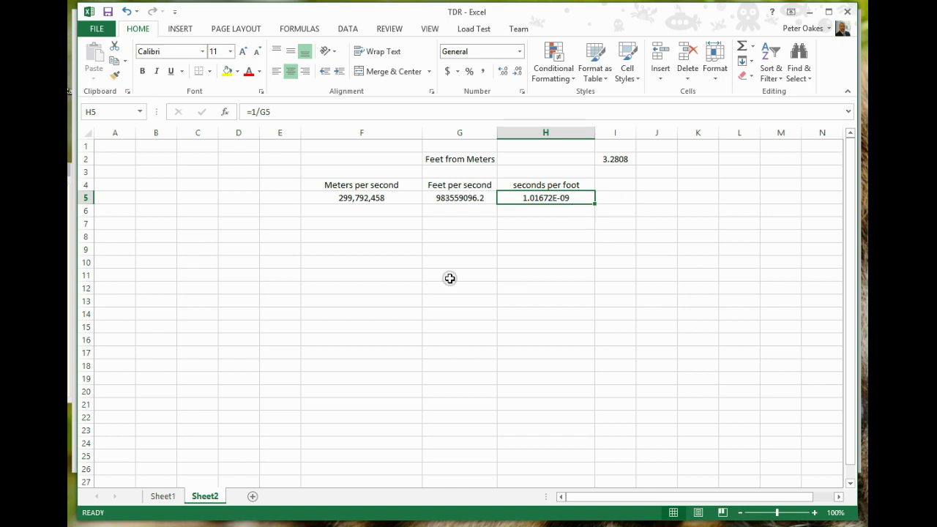
# Step: Label F8 'Measured time' and enter 64.8 beneath it in F9
pyautogui.click(390, 235)
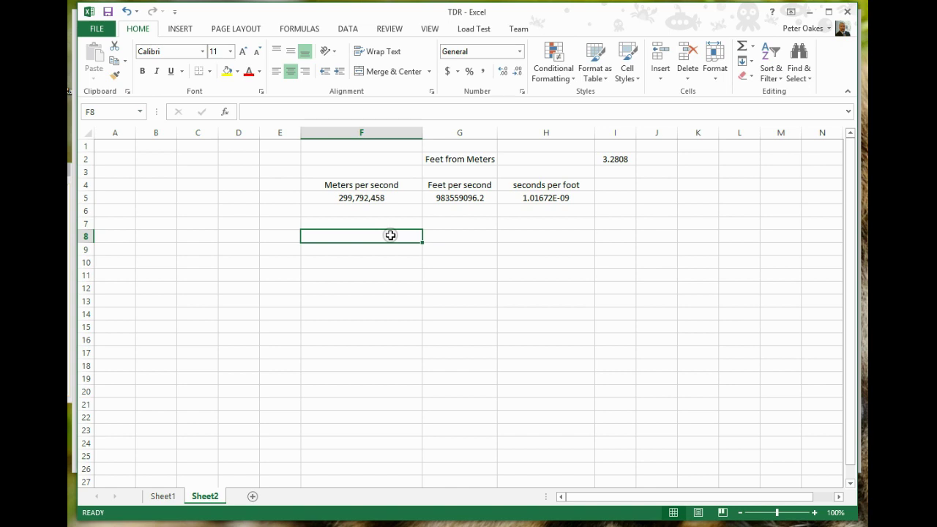
pyautogui.write('Measured')
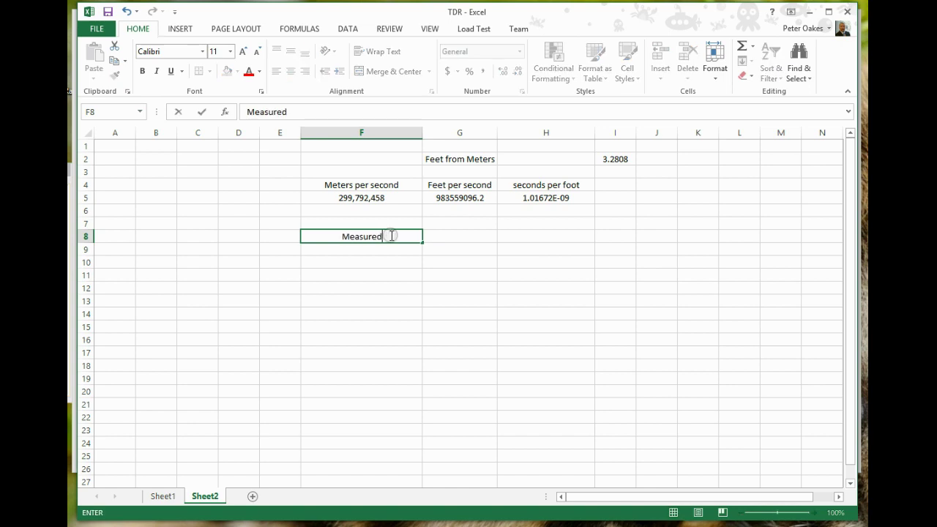
pyautogui.write(' time')
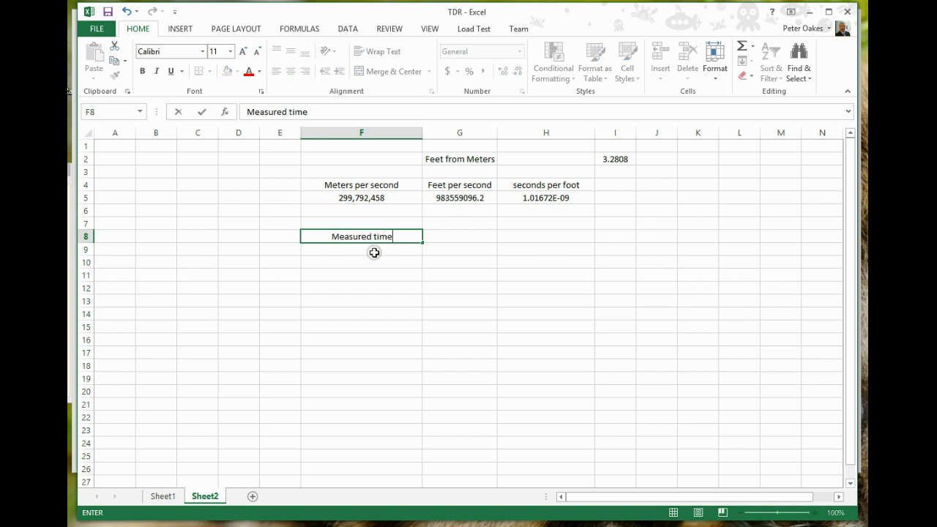
pyautogui.click(374, 252)
pyautogui.write('64.8')
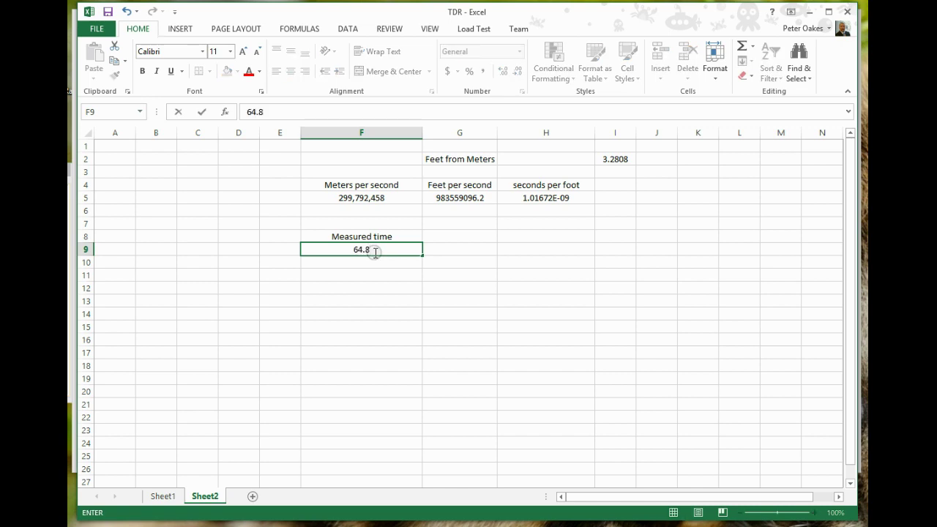
pyautogui.click(383, 274)
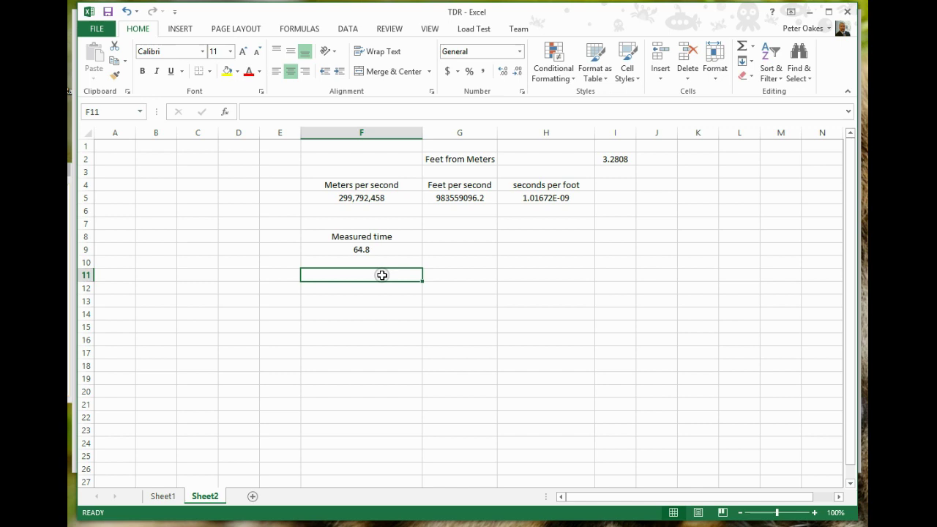
pyautogui.click(393, 250)
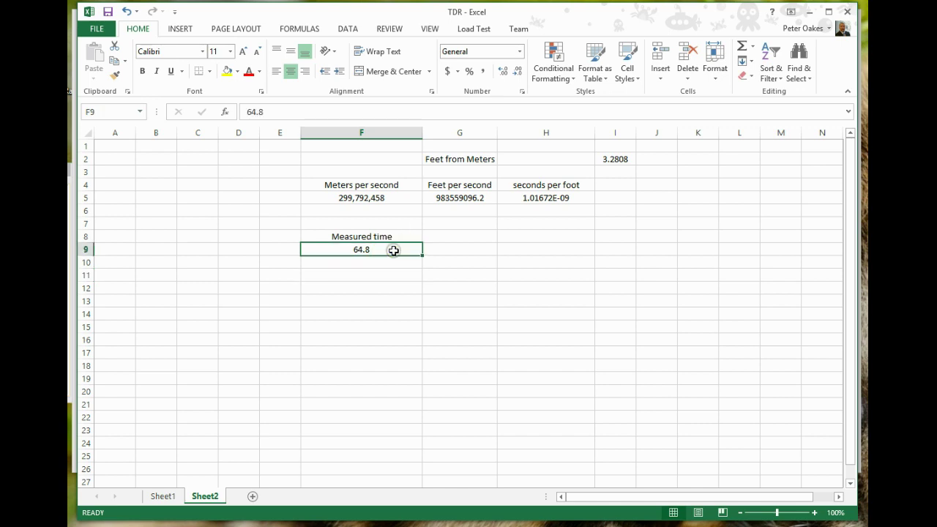
pyautogui.click(455, 251)
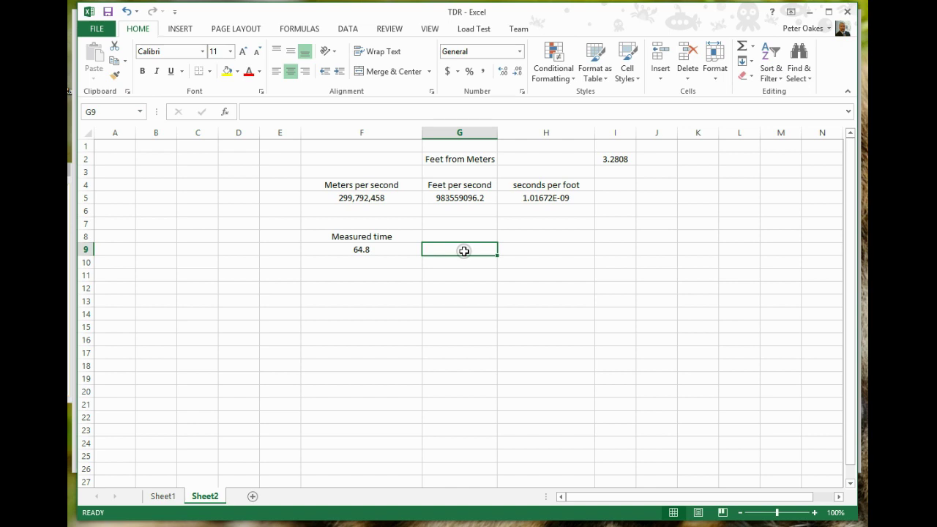
pyautogui.click(415, 249)
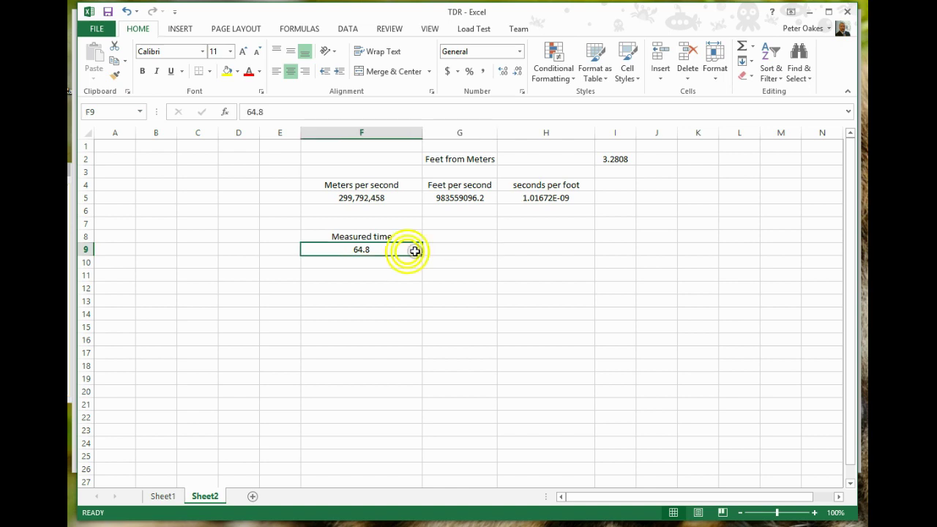
pyautogui.click(447, 248)
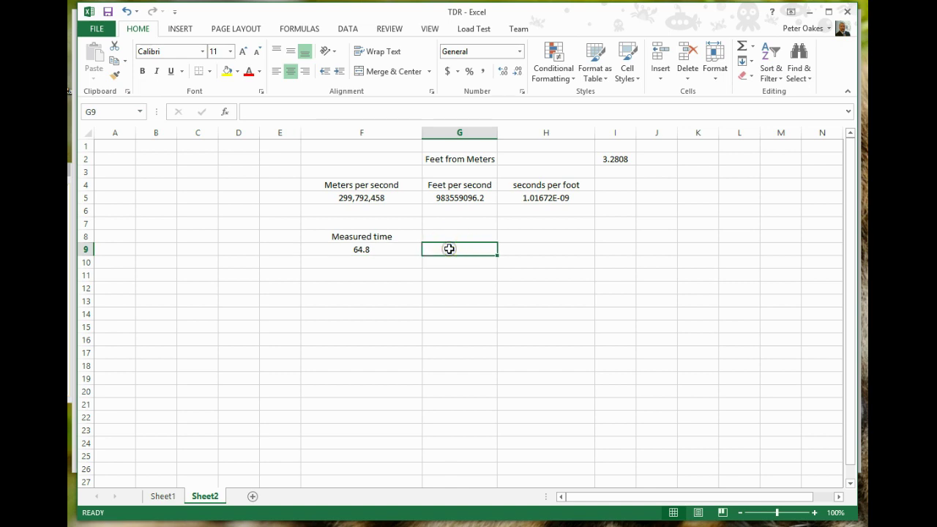
pyautogui.write('=')
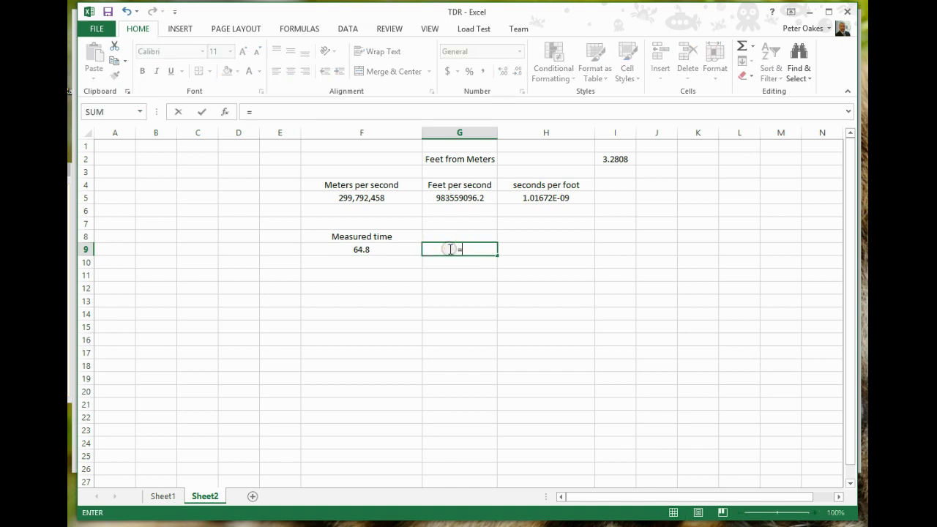
pyautogui.click(391, 251)
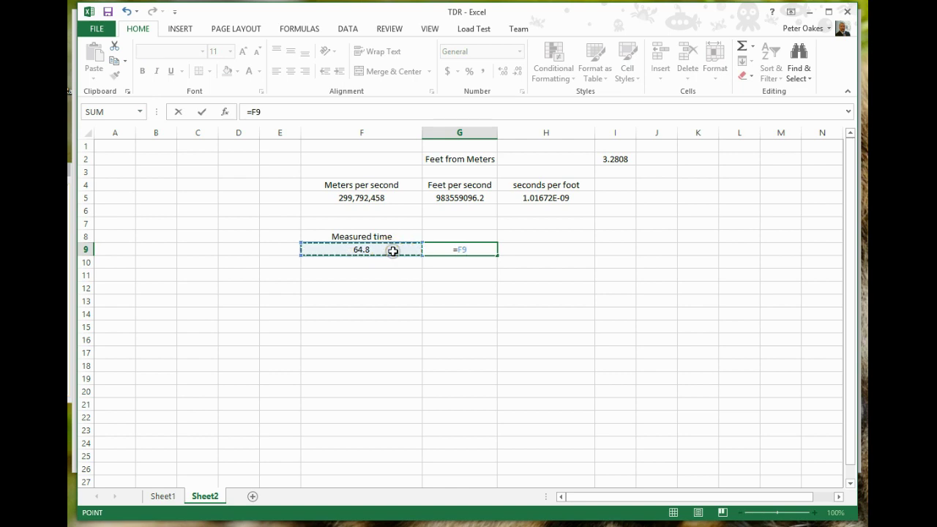
pyautogui.write('/')
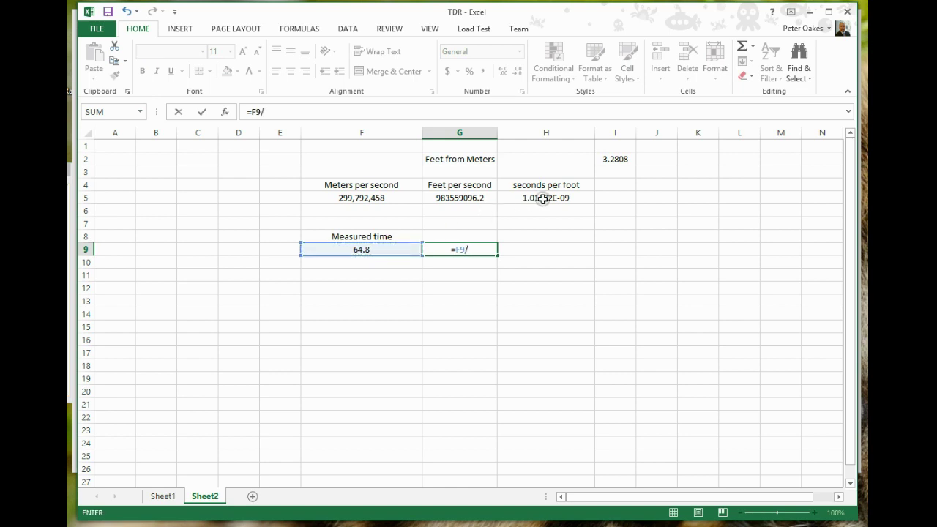
pyautogui.click(544, 199)
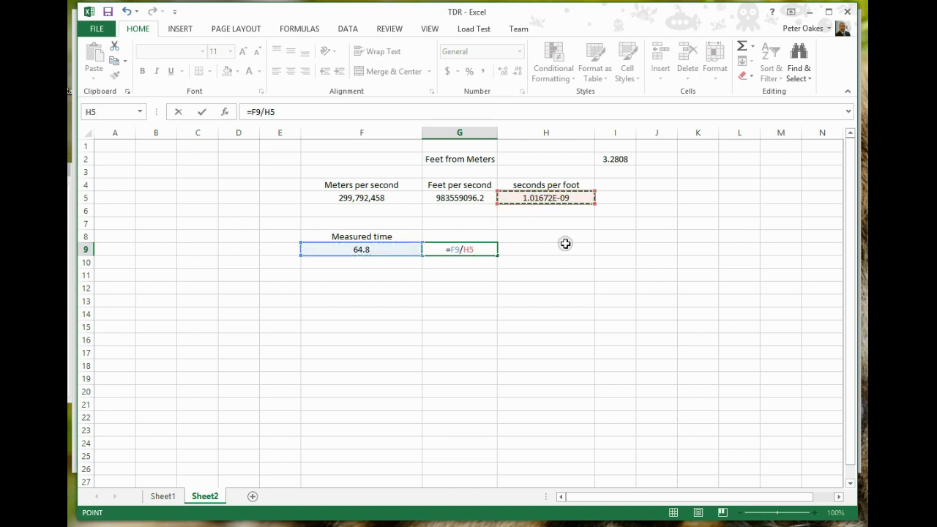
pyautogui.press('Return')
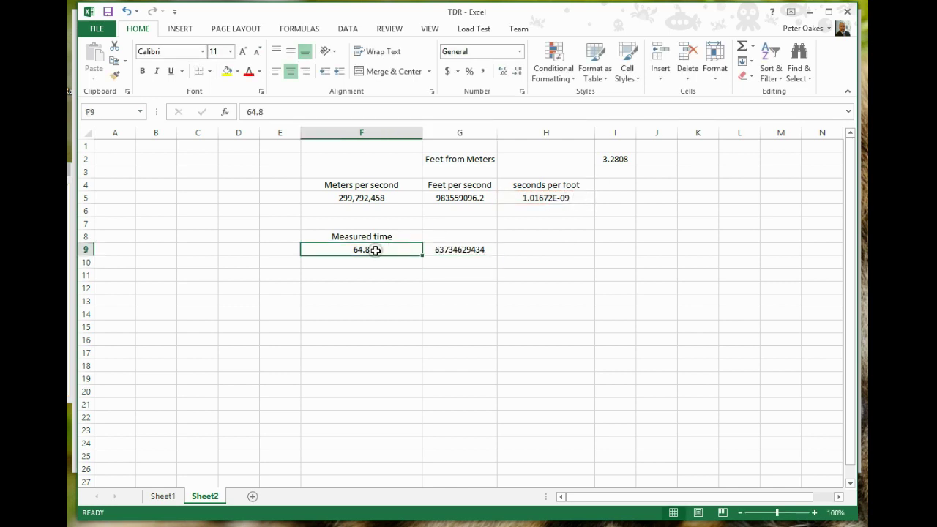
pyautogui.click(585, 195)
pyautogui.doubleClick(590, 196)
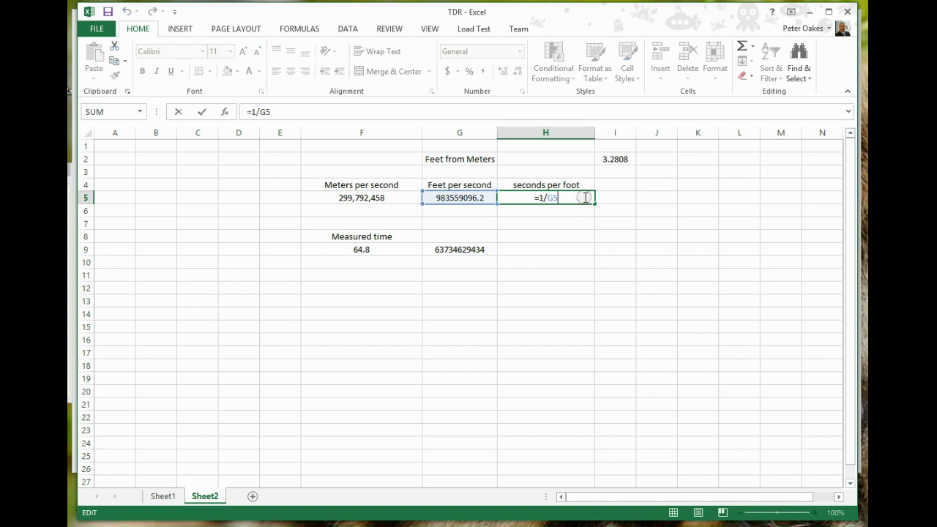
pyautogui.click(576, 246)
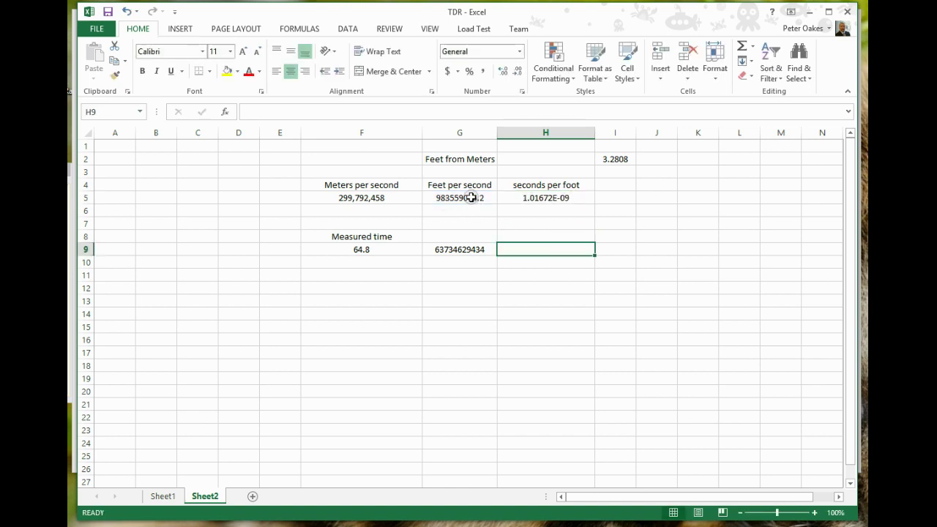
pyautogui.click(541, 197)
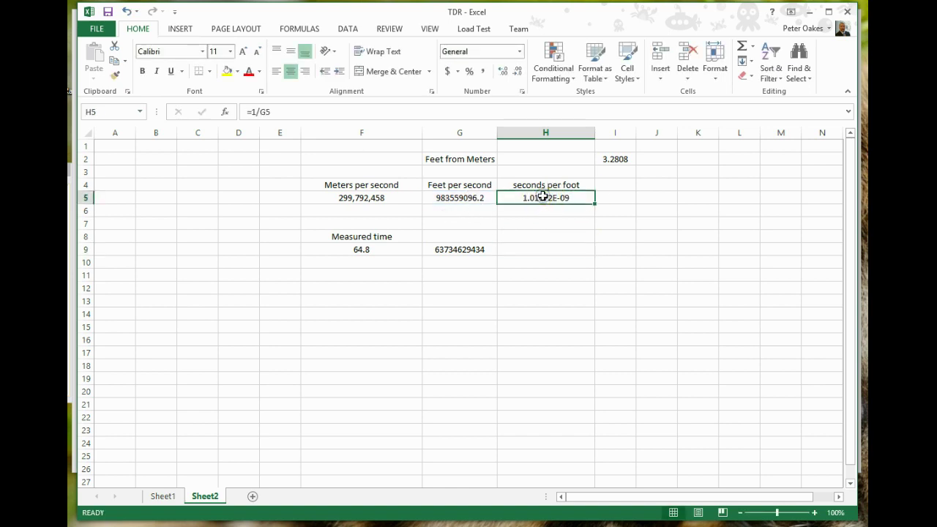
pyautogui.click(322, 111)
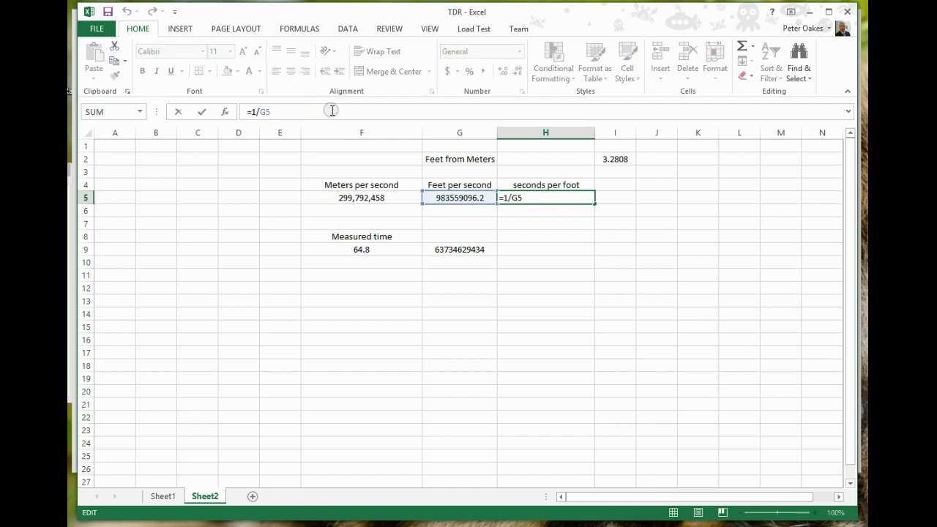
pyautogui.write('*10')
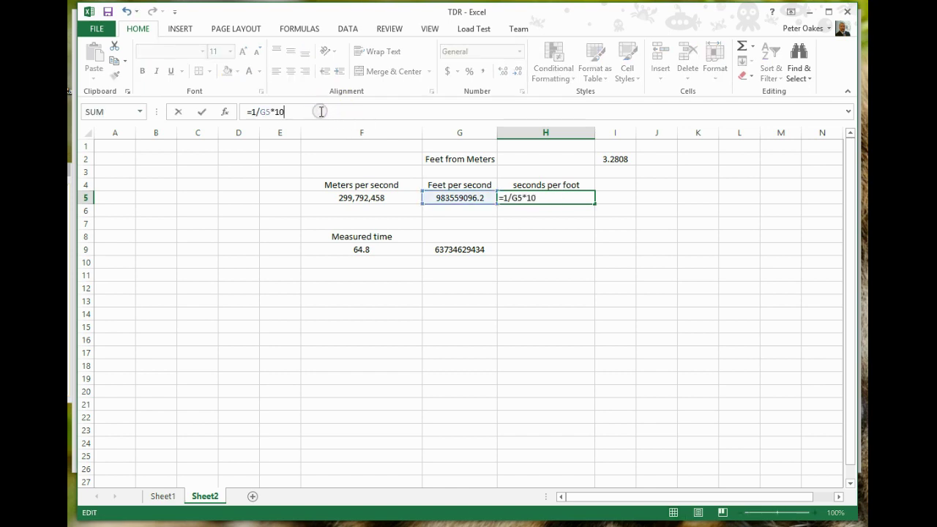
pyautogui.write('00000000')
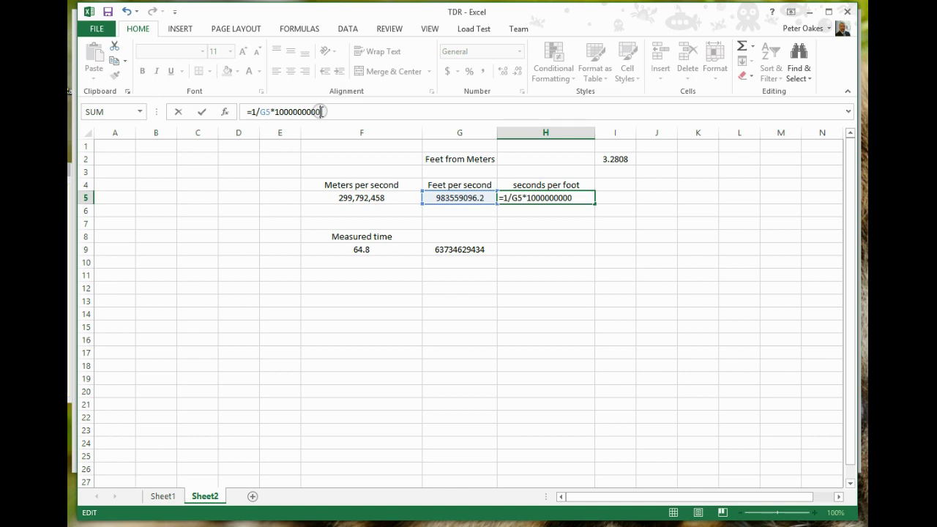
pyautogui.press('Return')
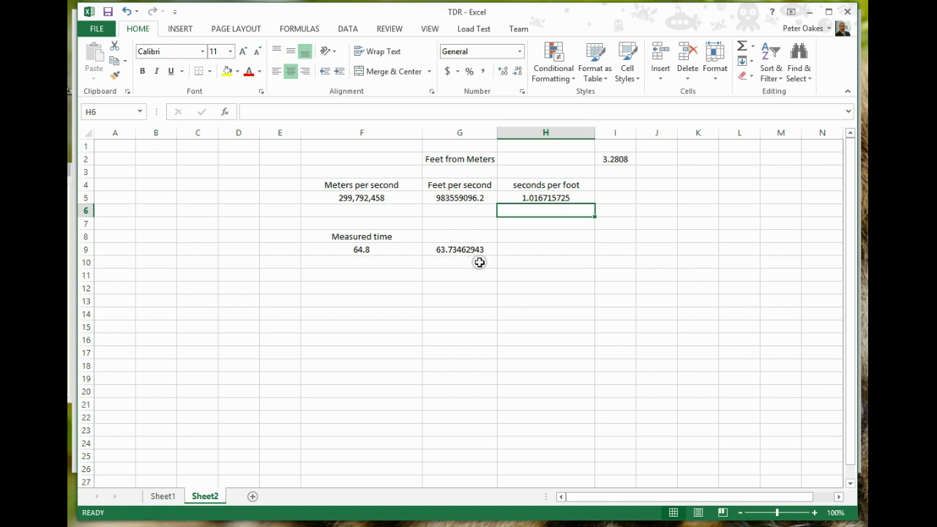
# Step: Add the headings 'Traveled distance' in G8 and 'length' in H8
pyautogui.click(523, 248)
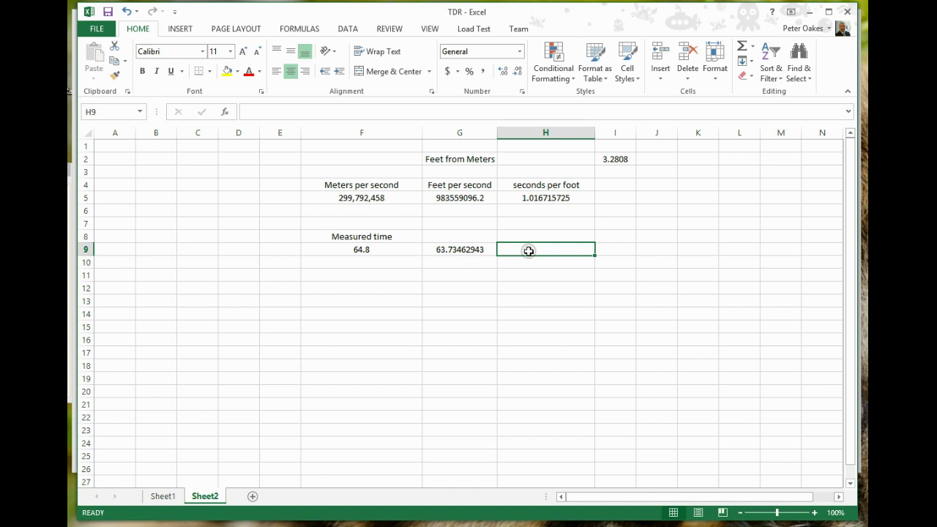
pyautogui.click(466, 233)
pyautogui.write('Travel')
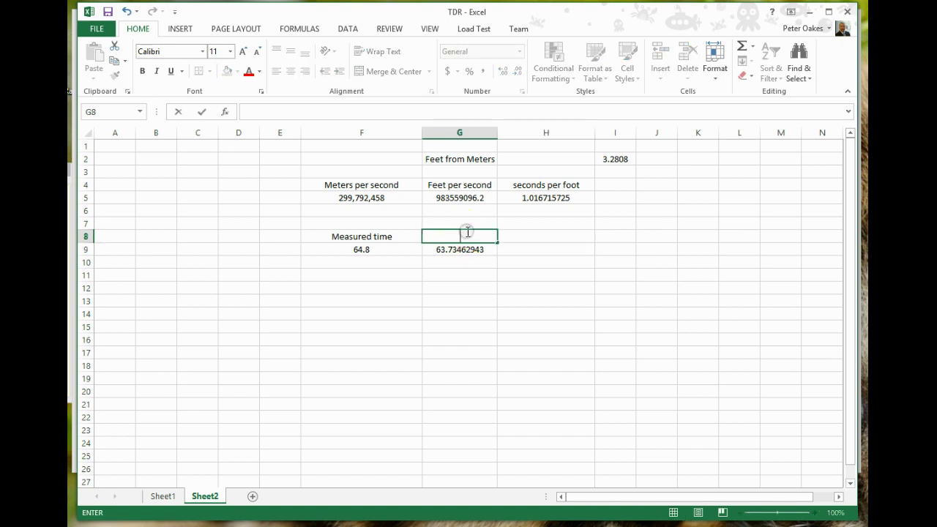
pyautogui.write('ed distance')
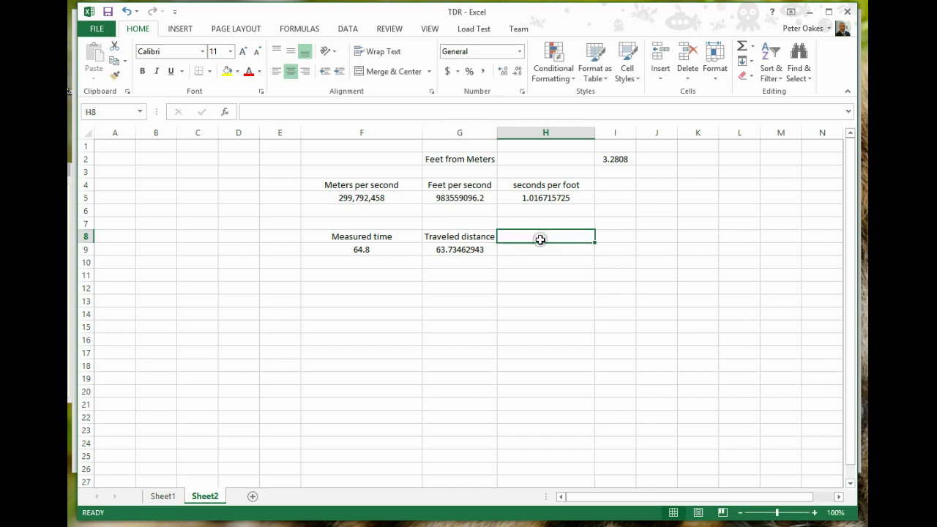
pyautogui.write('length')
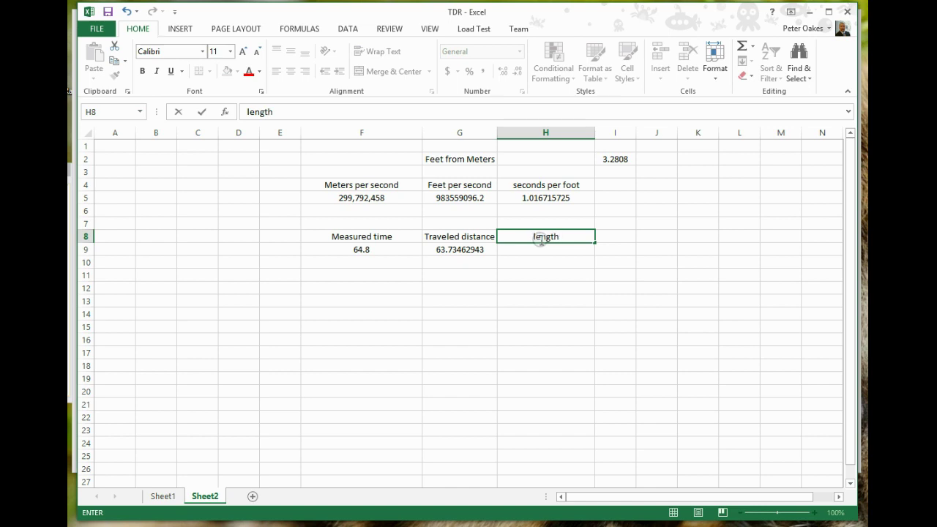
pyautogui.click(548, 249)
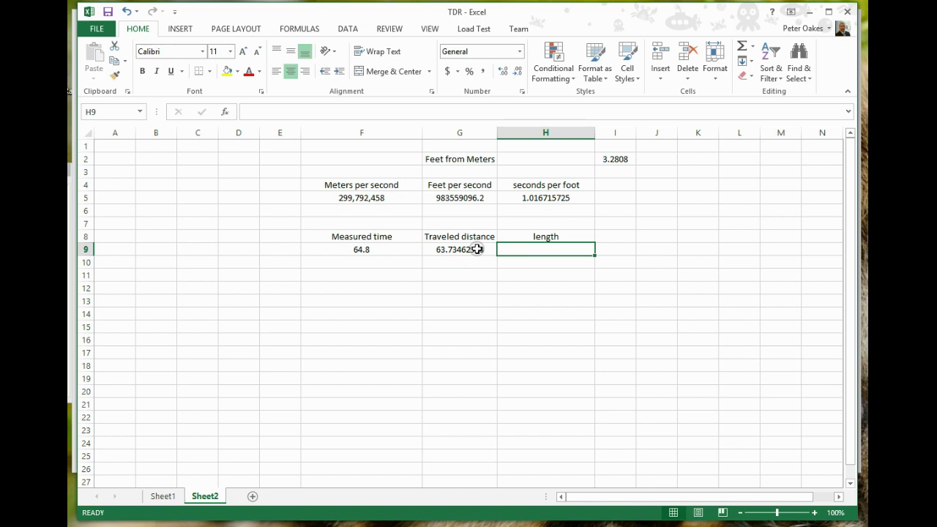
# Step: Enter =G9/2 in H9 to halve the traveled distance, giving 31.86731472
pyautogui.write('=')
pyautogui.click(477, 249)
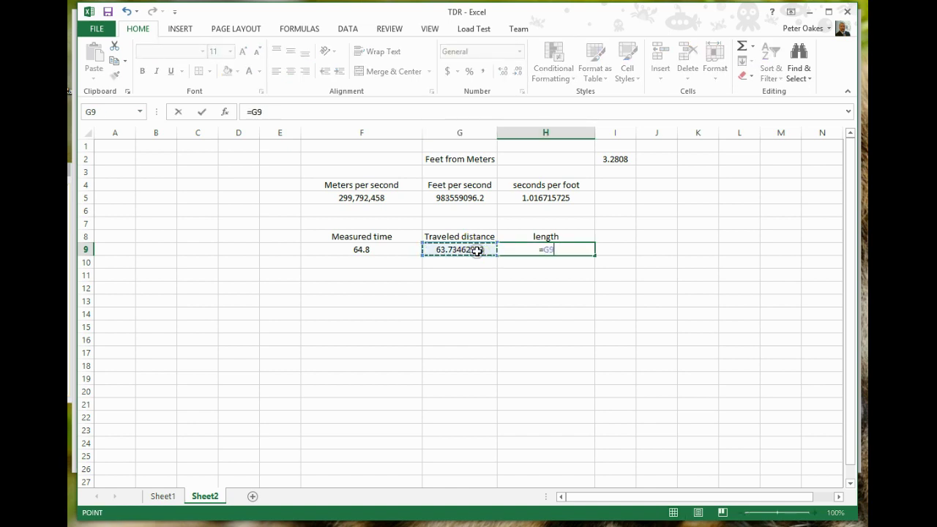
pyautogui.write('/2')
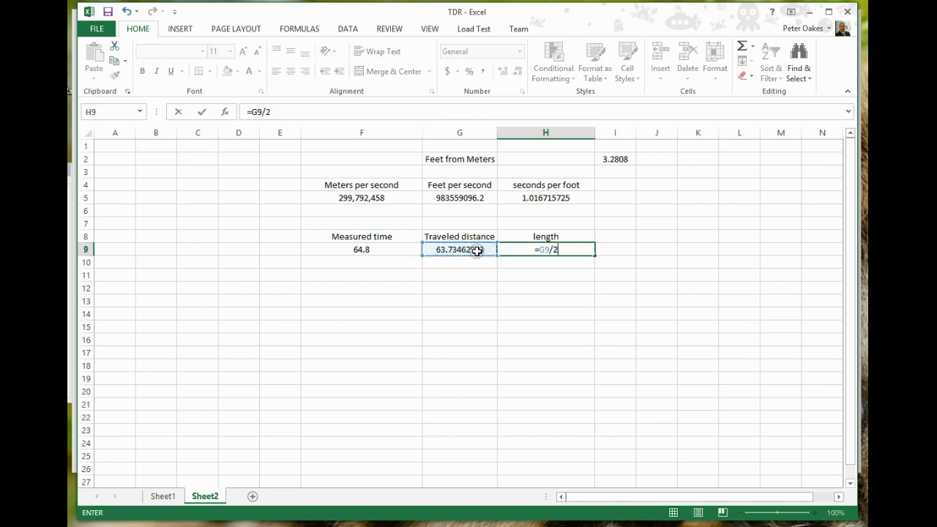
pyautogui.press('Return')
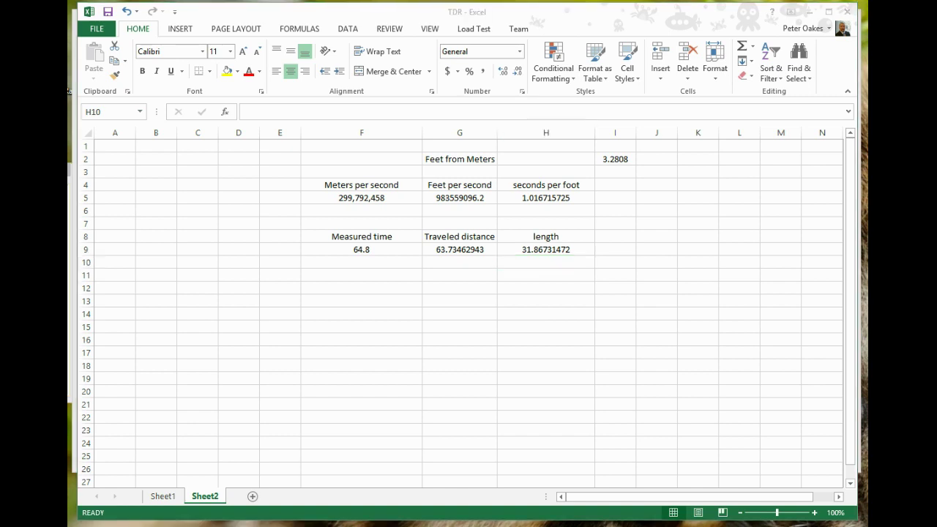
# Step: Search Google for '50ohm coax velocity factor' in the browser
pyautogui.hotkey('alt', 'Tab')
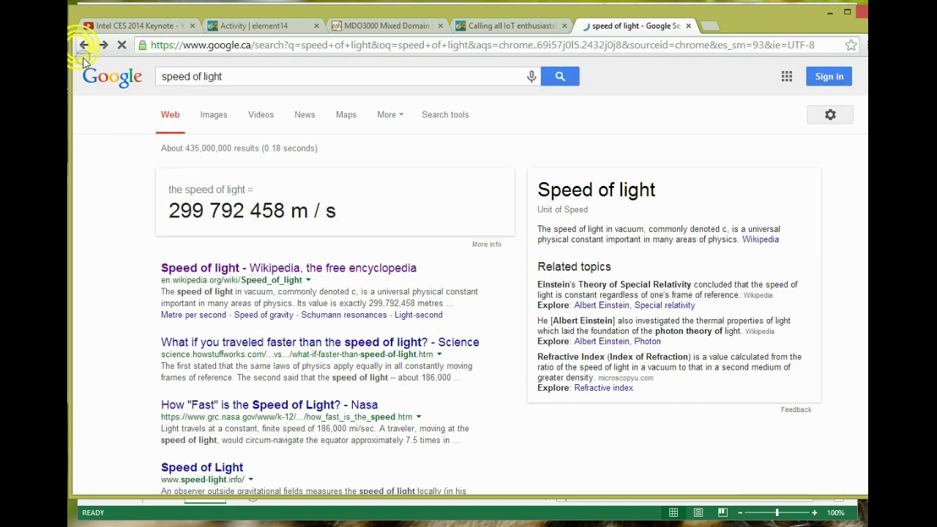
pyautogui.click(85, 44)
pyautogui.tripleClick(253, 73)
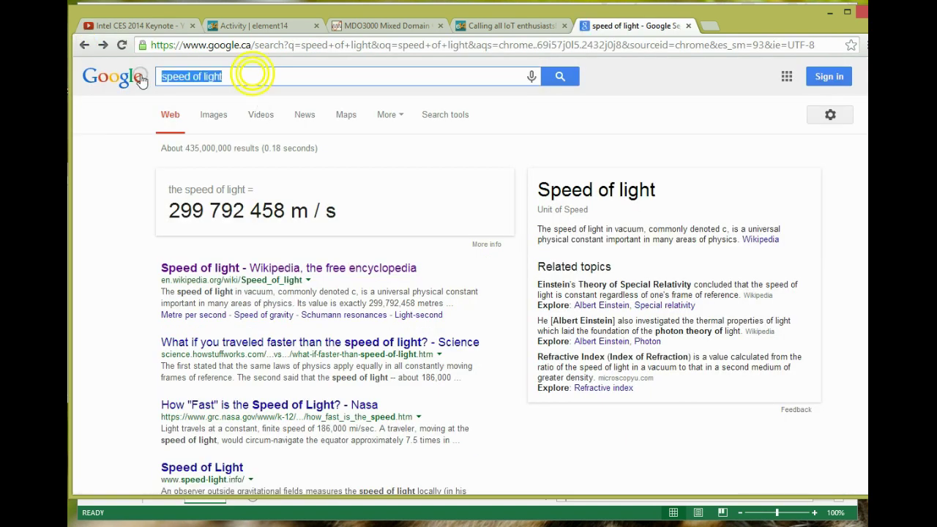
pyautogui.write('5')
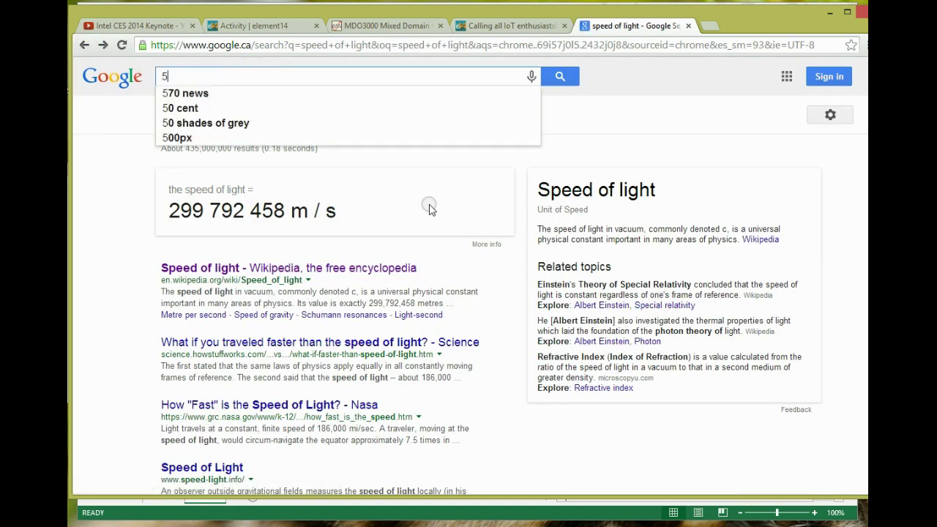
pyautogui.write('0ohm coac')
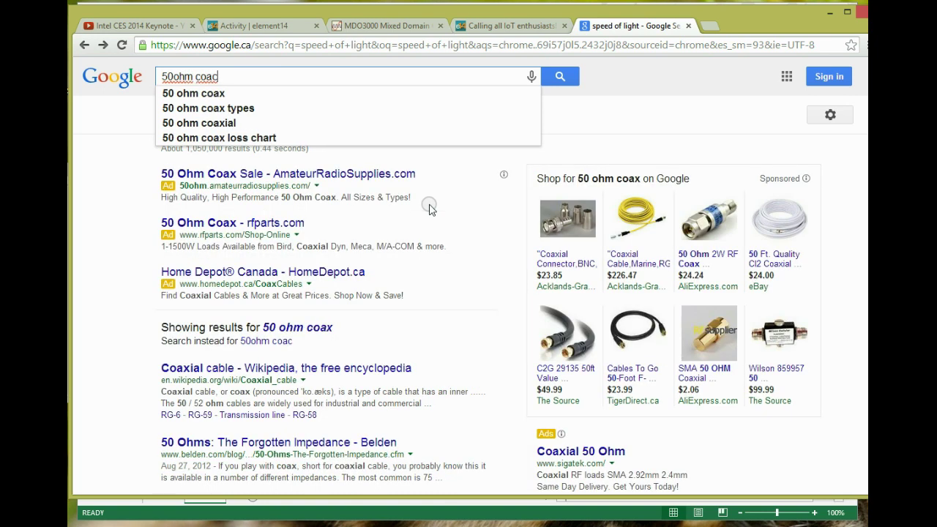
pyautogui.press('BackSpace')
pyautogui.write('x ')
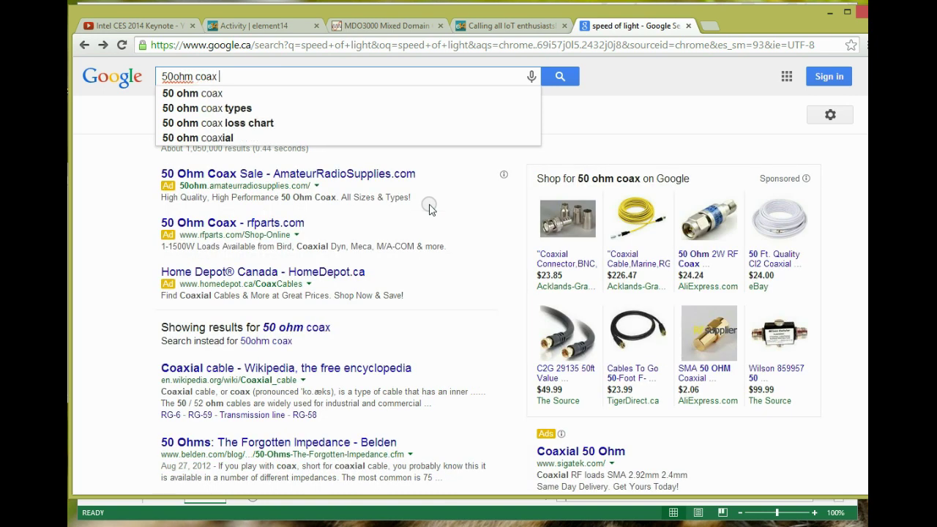
pyautogui.write('veloci')
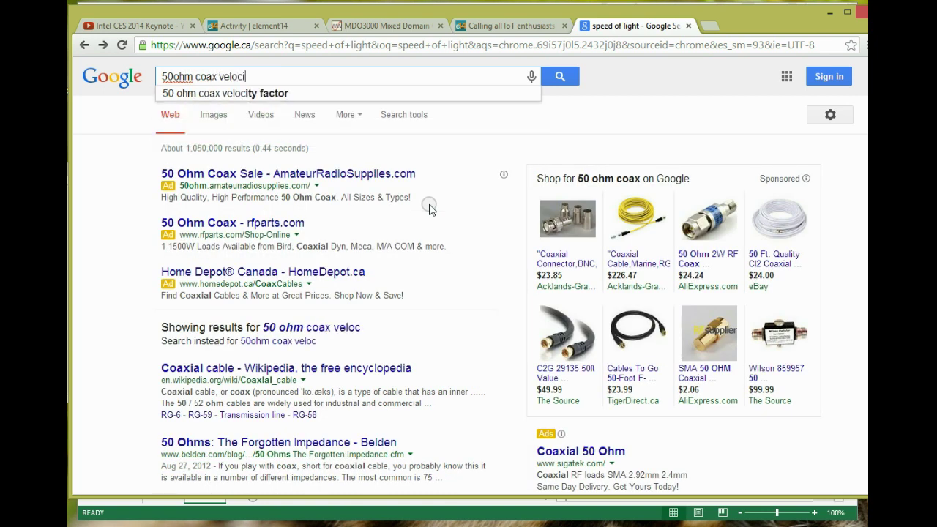
pyautogui.write('ty factor')
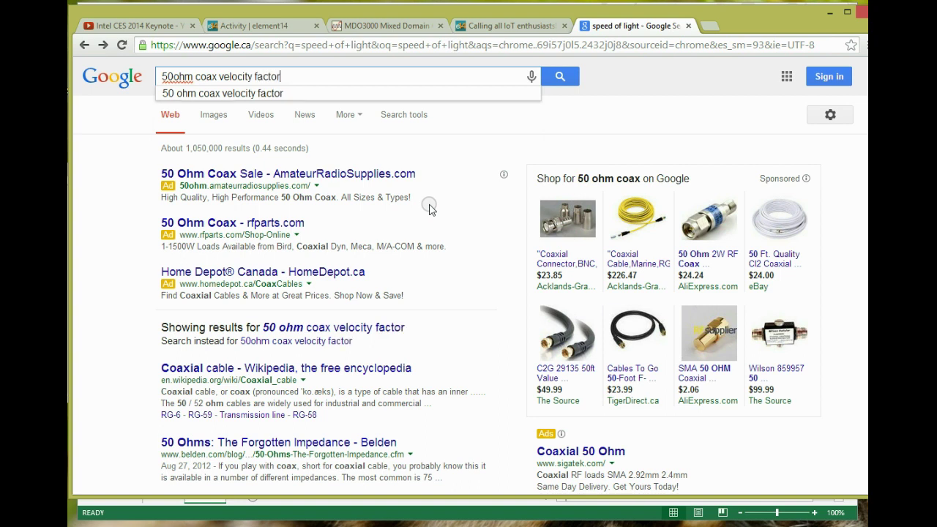
pyautogui.press('Return')
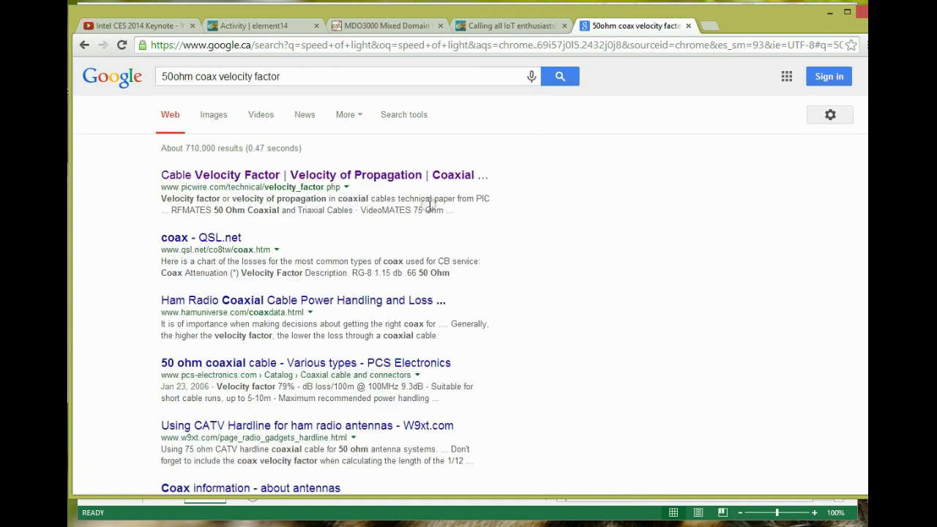
# Step: Read the Cable Velocity Factor article's table, then close that tab
pyautogui.click(344, 180)
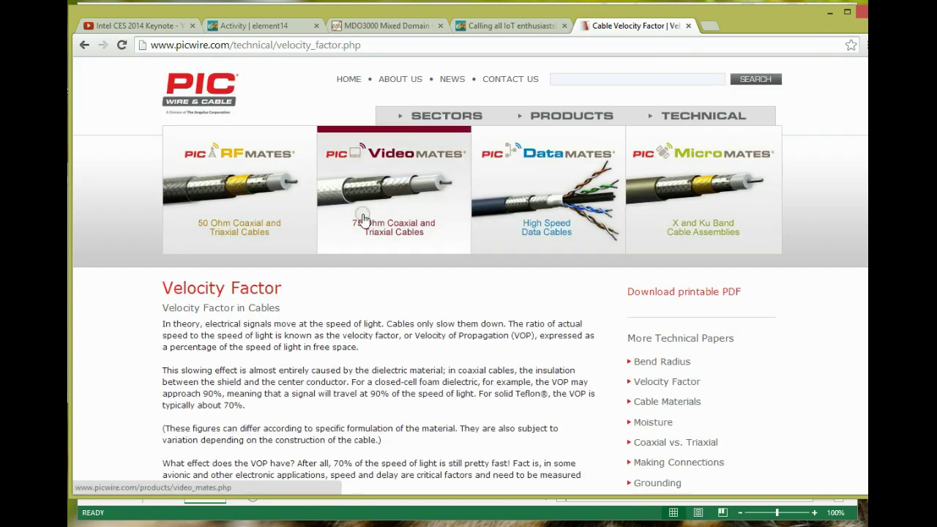
pyautogui.scroll(-6, 359, 205)
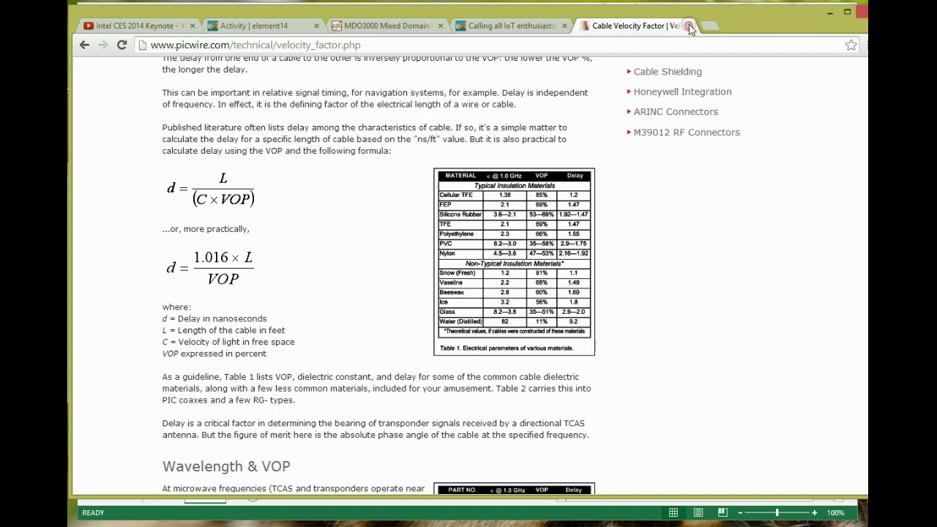
pyautogui.click(690, 27)
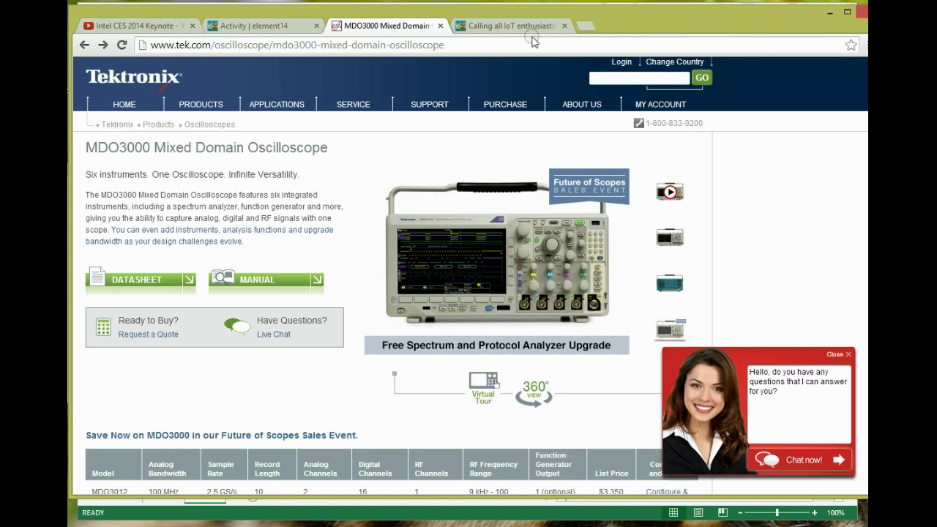
# Step: Minimise Chrome, look over Sheet1's cable table, and return to Sheet2
pyautogui.click(829, 12)
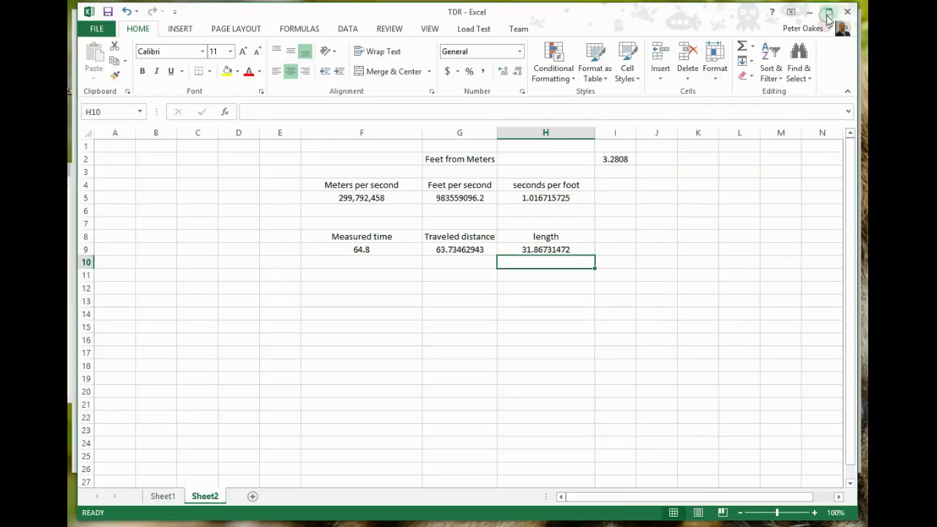
pyautogui.click(162, 496)
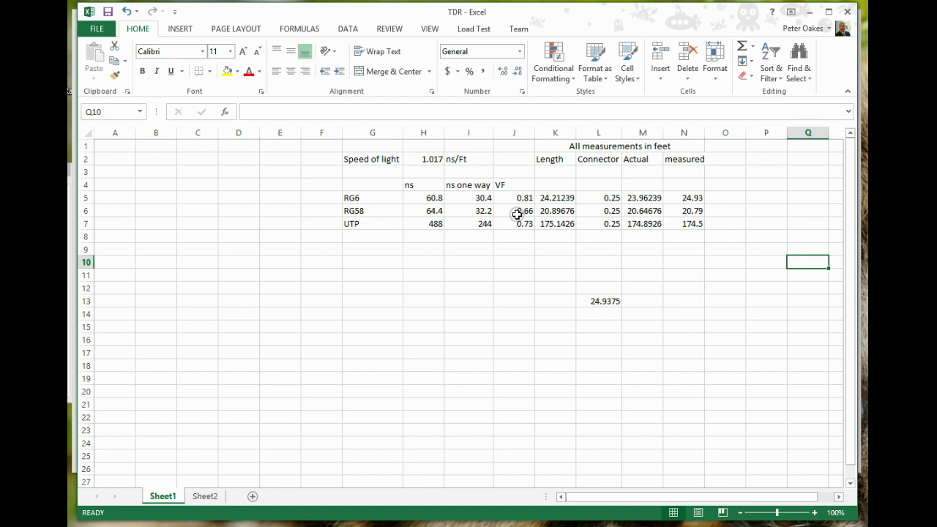
pyautogui.click(204, 497)
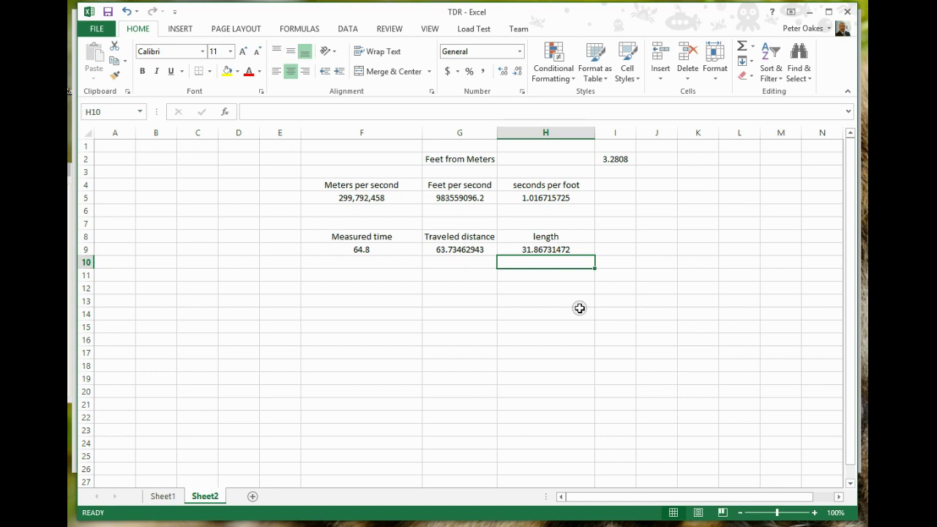
# Step: Label C4 'RG58 VF' and enter the velocity factor 0.66 in C5
pyautogui.click(572, 250)
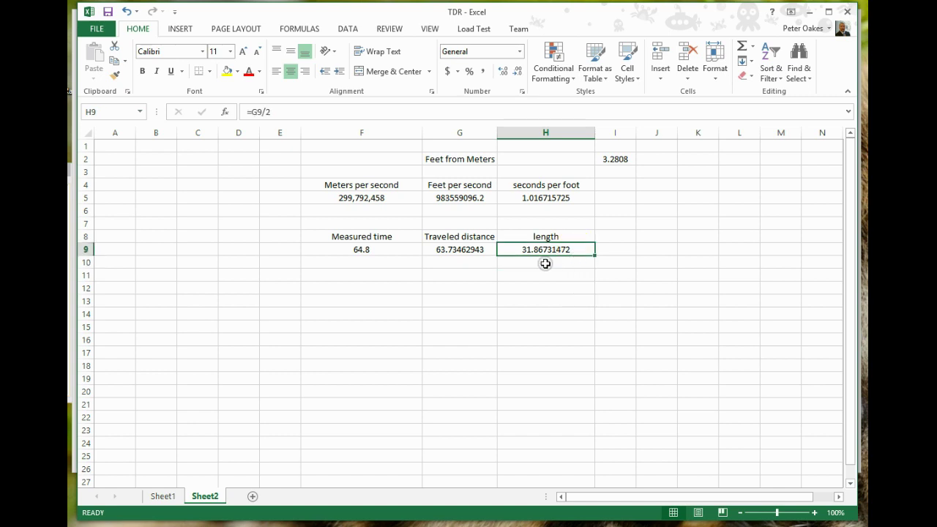
pyautogui.click(612, 237)
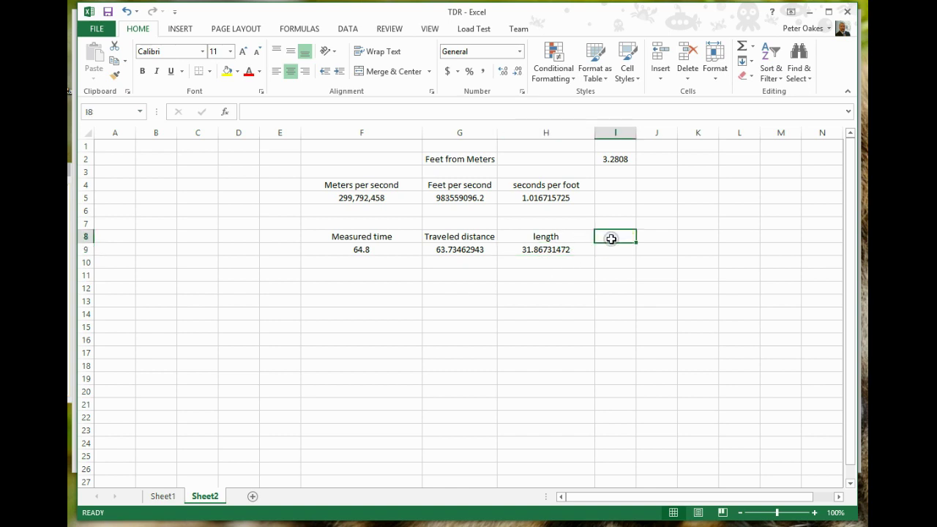
pyautogui.click(191, 184)
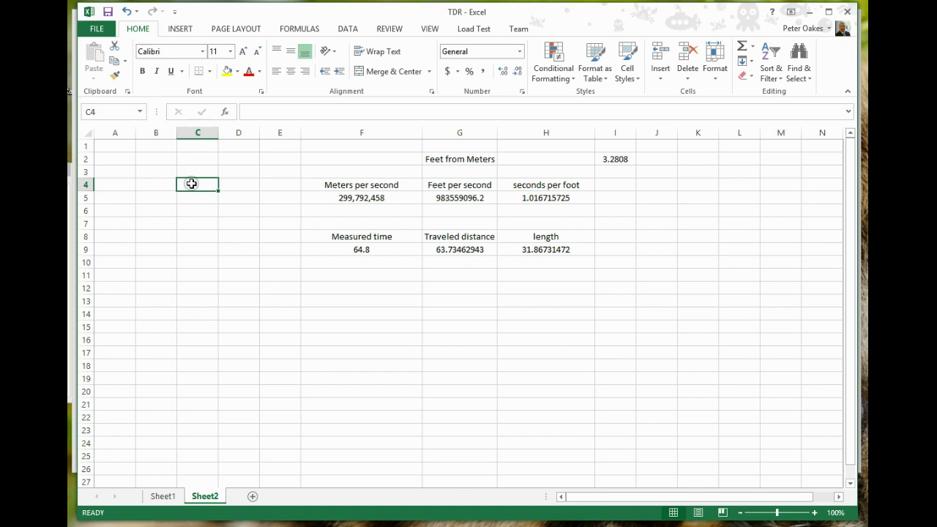
pyautogui.write('RG58')
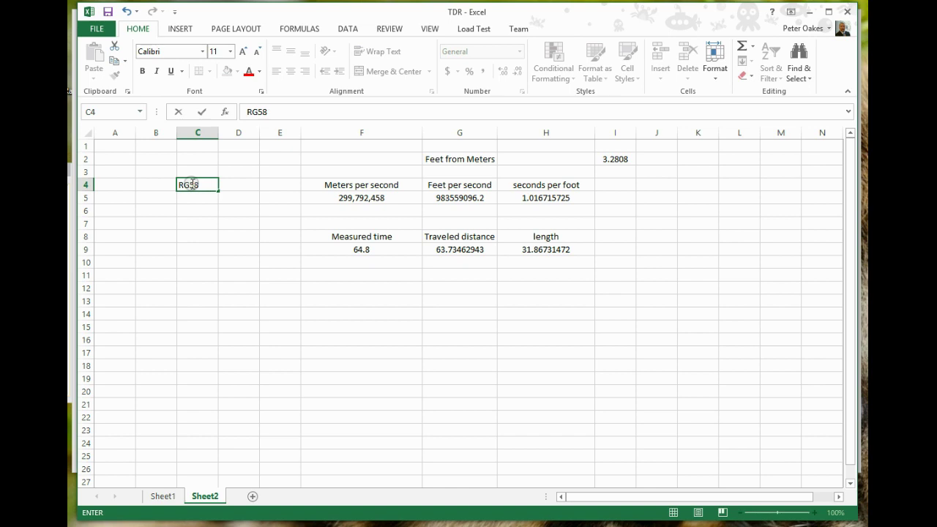
pyautogui.write(' VF')
pyautogui.click(195, 202)
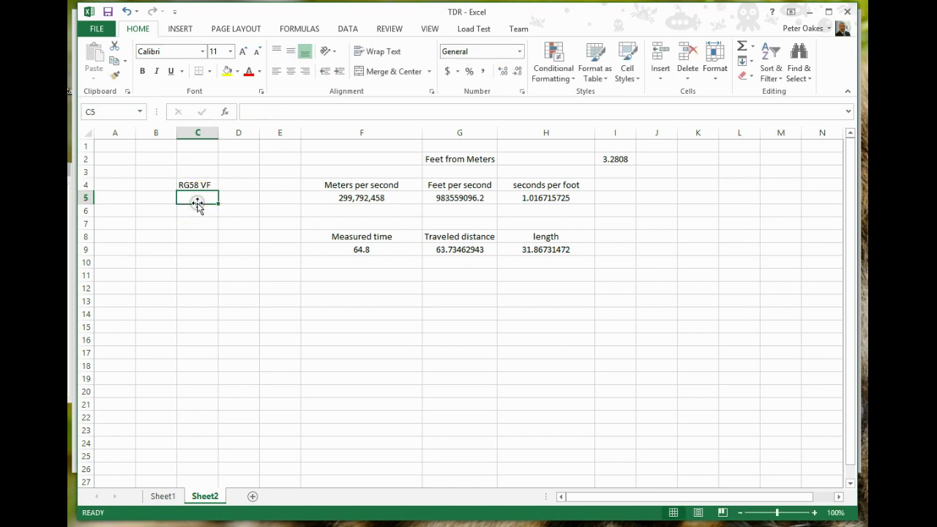
pyautogui.write('.66')
pyautogui.click(198, 219)
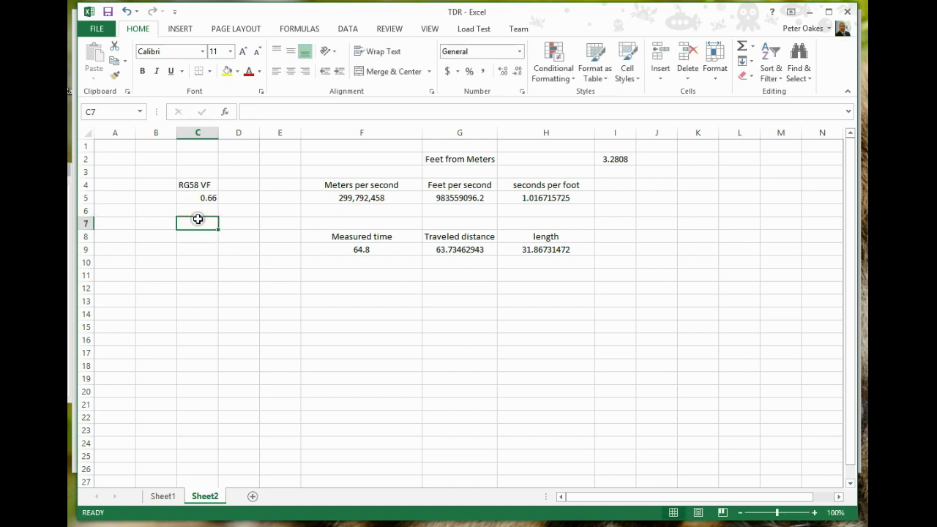
# Step: Head I8 'Actual length' and autofit column I to fit it
pyautogui.click(619, 237)
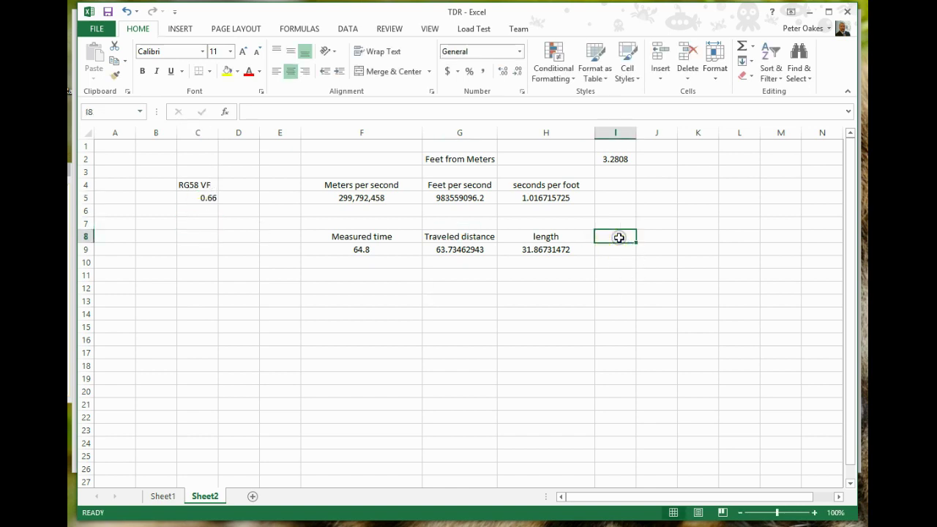
pyautogui.write('Act')
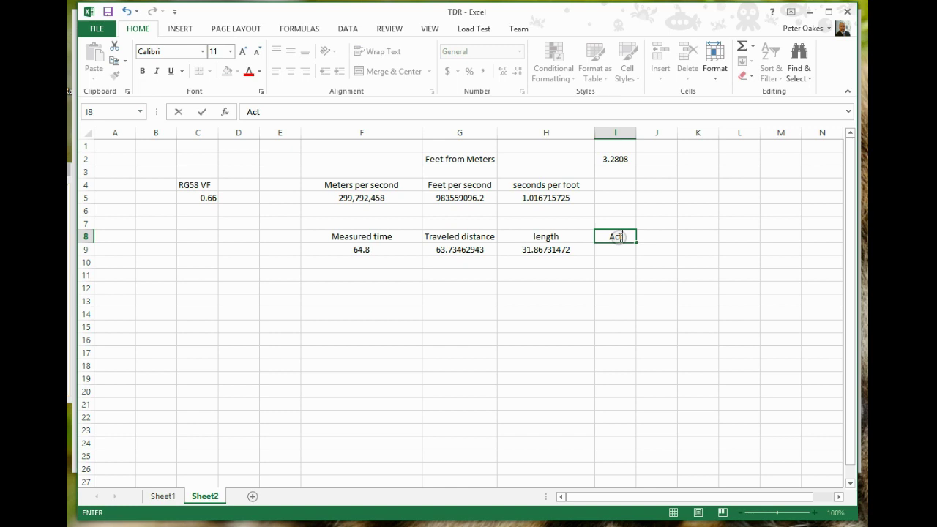
pyautogui.write('ual length')
pyautogui.click(638, 292)
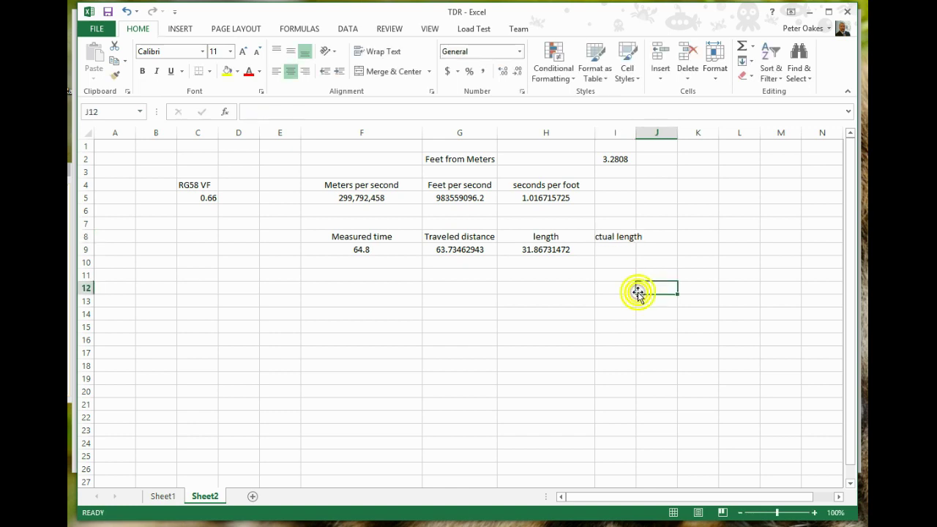
pyautogui.doubleClick(635, 133)
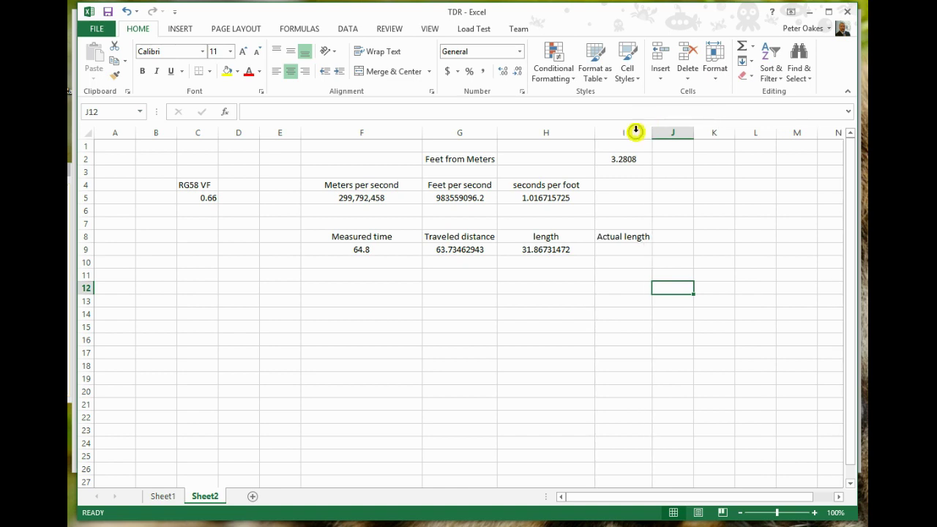
# Step: Enter =H9*C5 in I9, giving an actual length of 21.03242771
pyautogui.click(629, 250)
pyautogui.write('=')
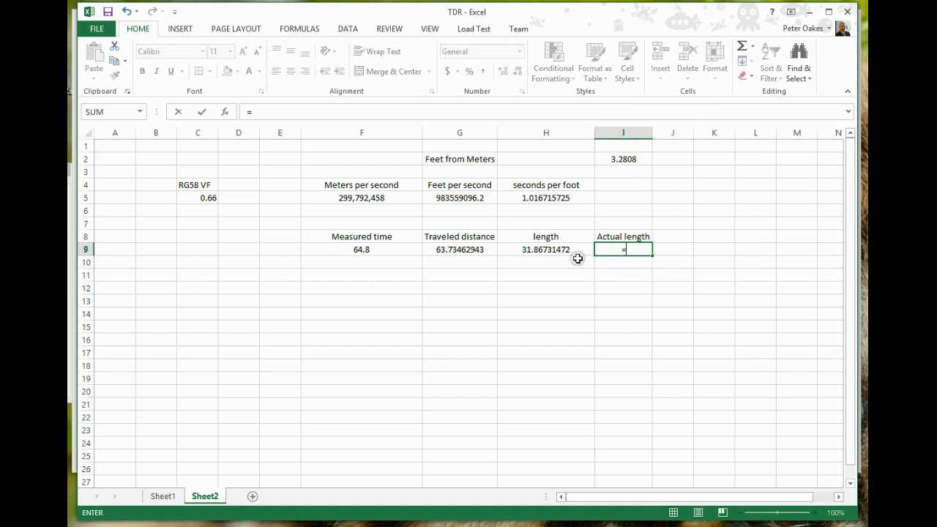
pyautogui.click(561, 250)
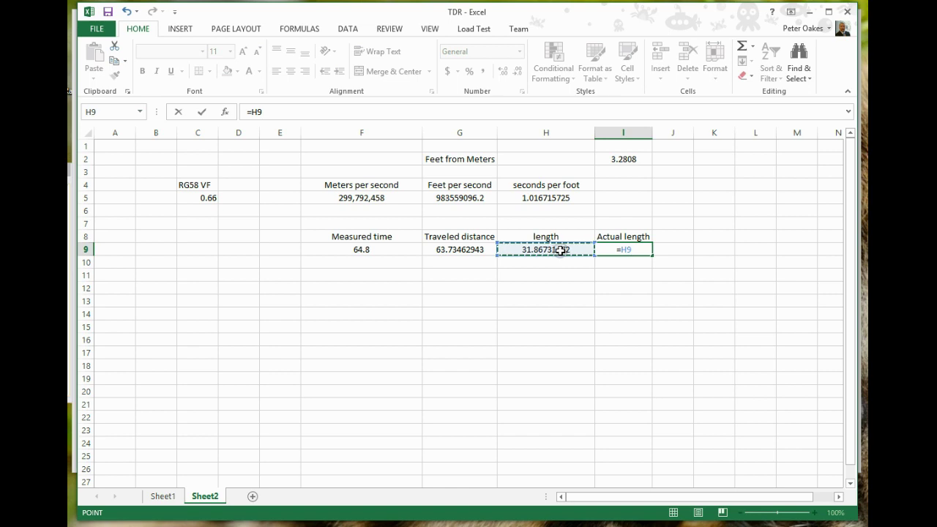
pyautogui.write('*')
pyautogui.click(198, 196)
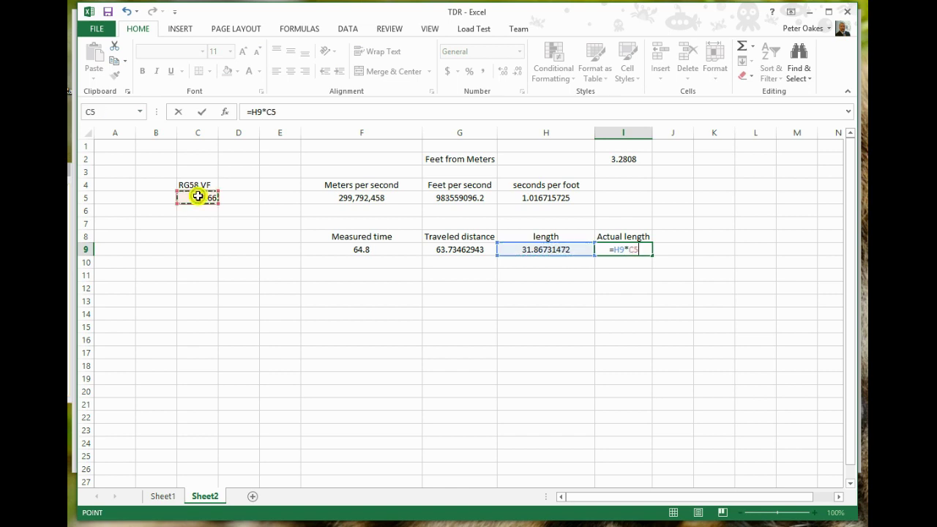
pyautogui.press('Return')
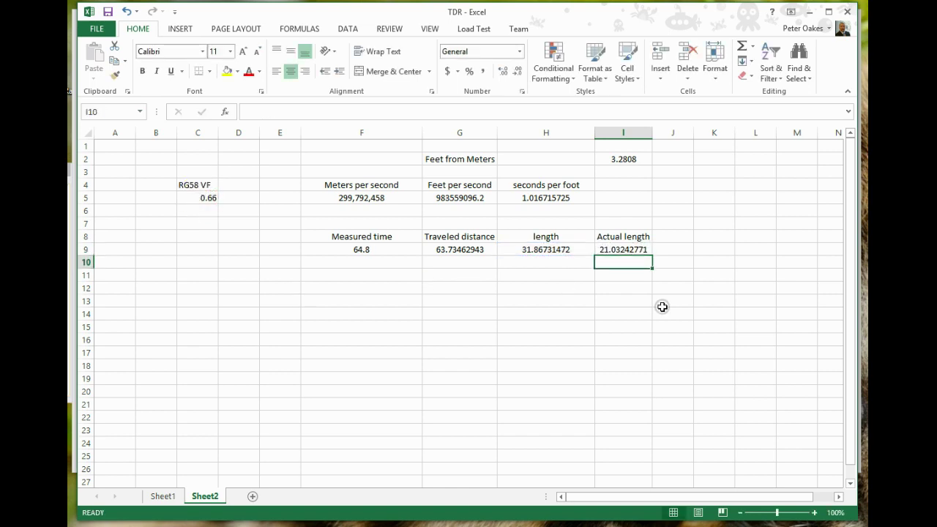
# Step: Head J8 'measured'
pyautogui.click(671, 302)
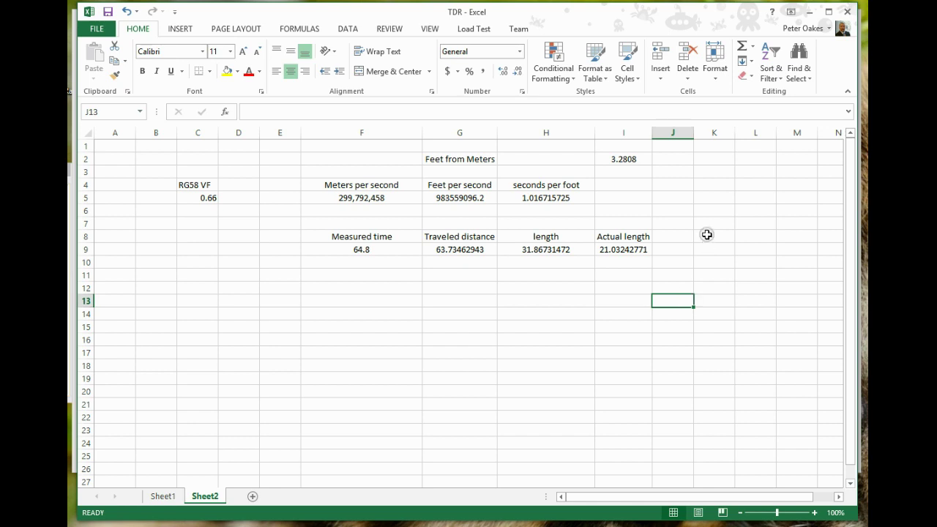
pyautogui.click(680, 237)
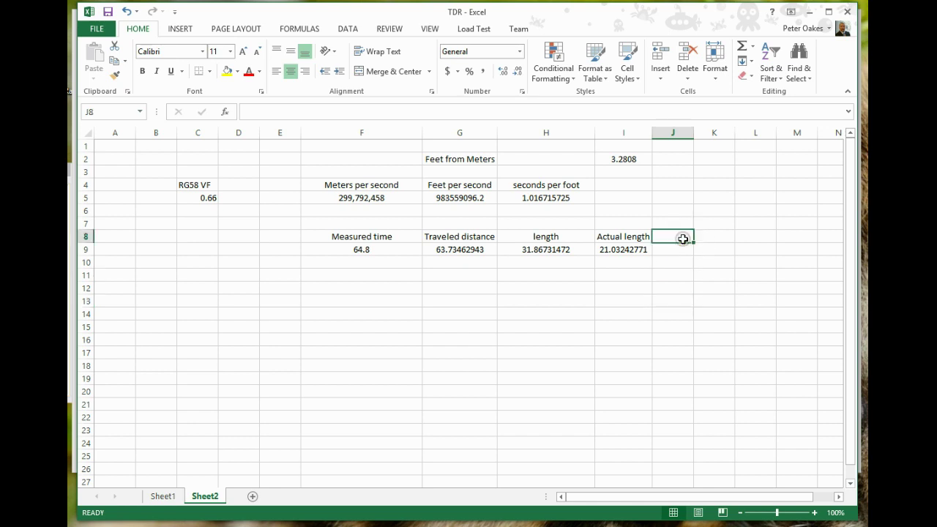
pyautogui.write('meas')
pyautogui.write('ured')
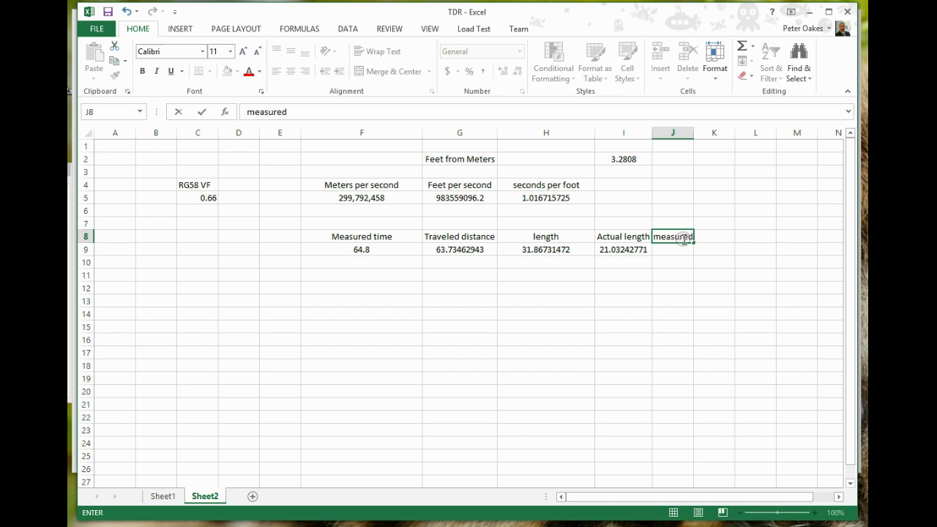
pyautogui.click(681, 250)
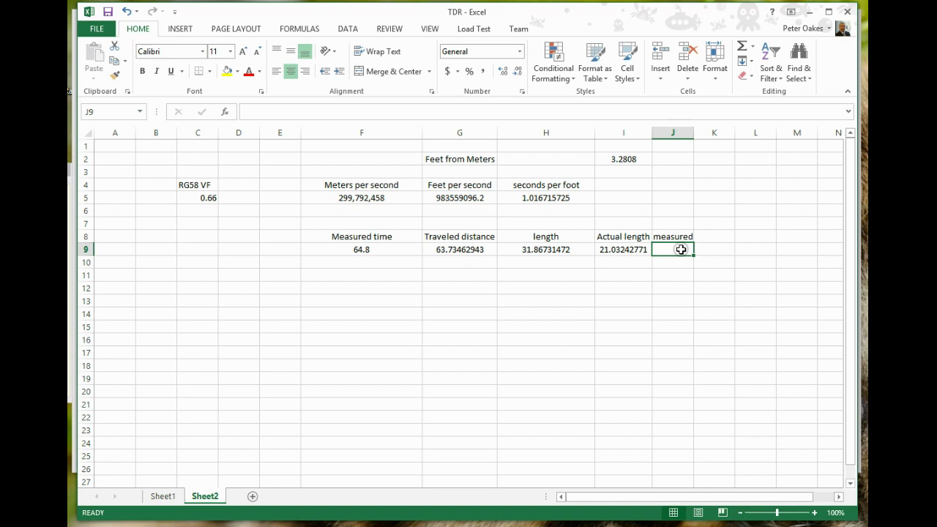
# Step: Make J9 the formula =249.5/12, showing 20.79167 feet
pyautogui.write('249')
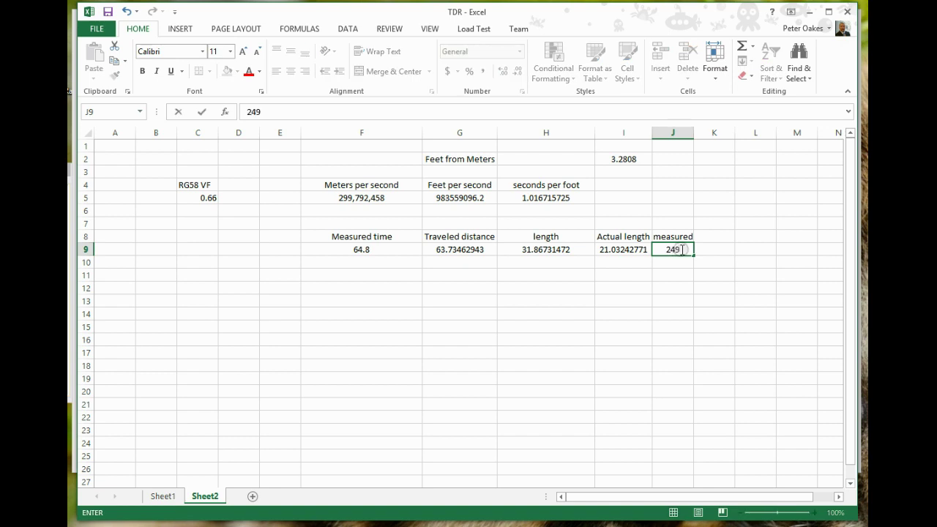
pyautogui.write('.5/12')
pyautogui.press('Return')
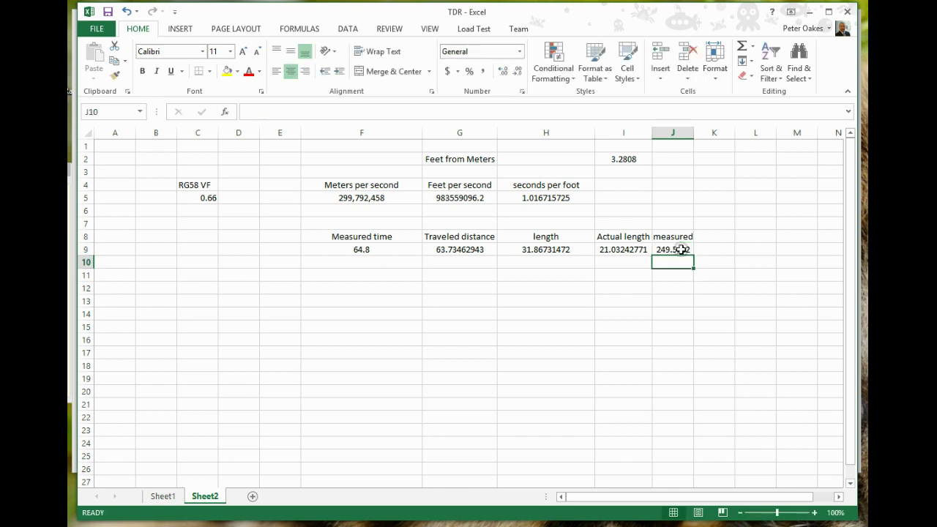
pyautogui.click(681, 250)
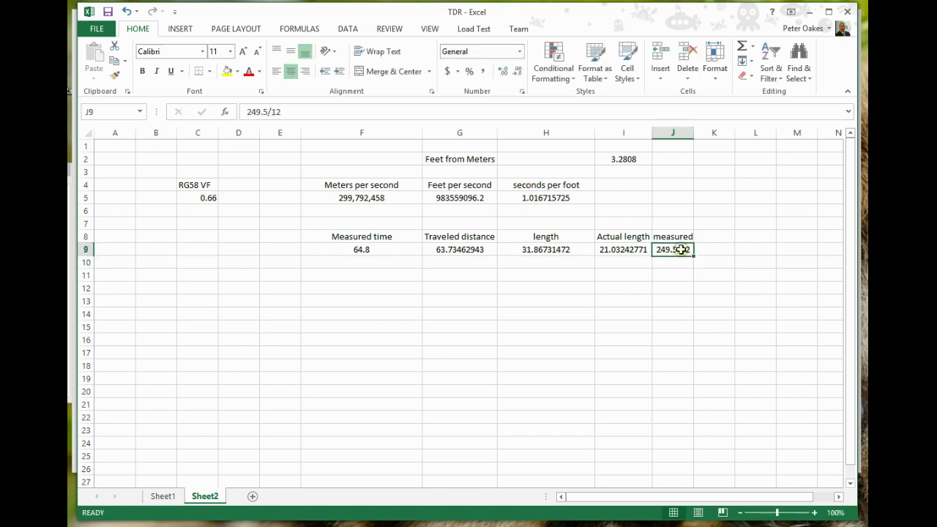
pyautogui.click(246, 113)
pyautogui.write('=')
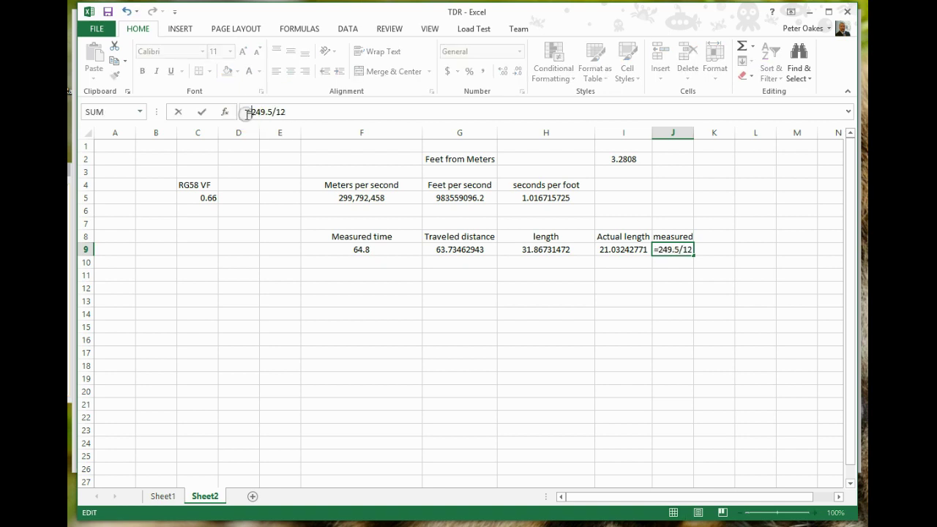
pyautogui.press('Return')
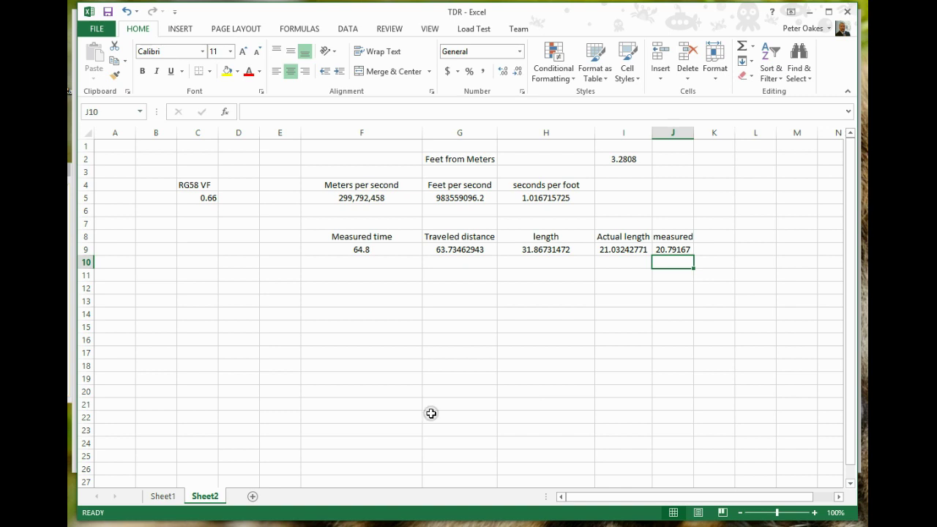
# Step: Copy Sheet1's velocity factors 0.81, 0.66 and 0.73 from J5:J7, then return to Sheet2
pyautogui.click(162, 496)
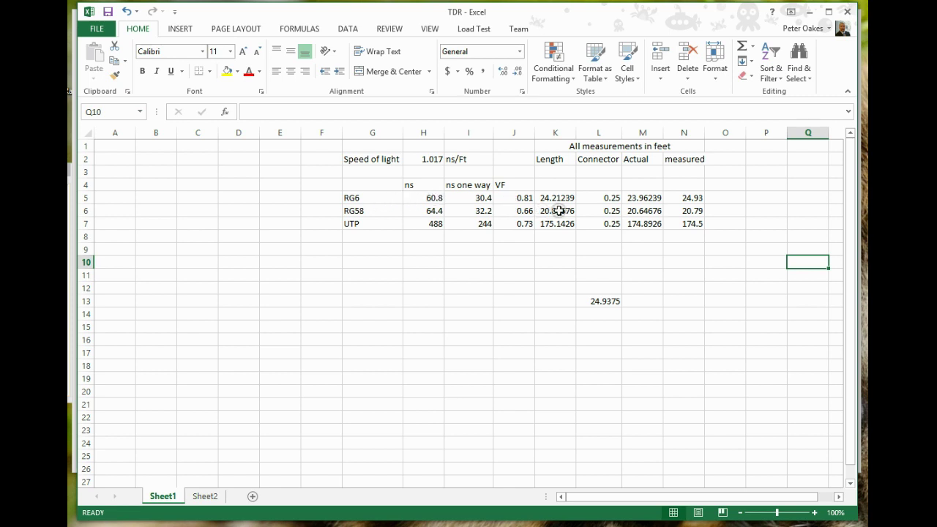
pyautogui.click(508, 197)
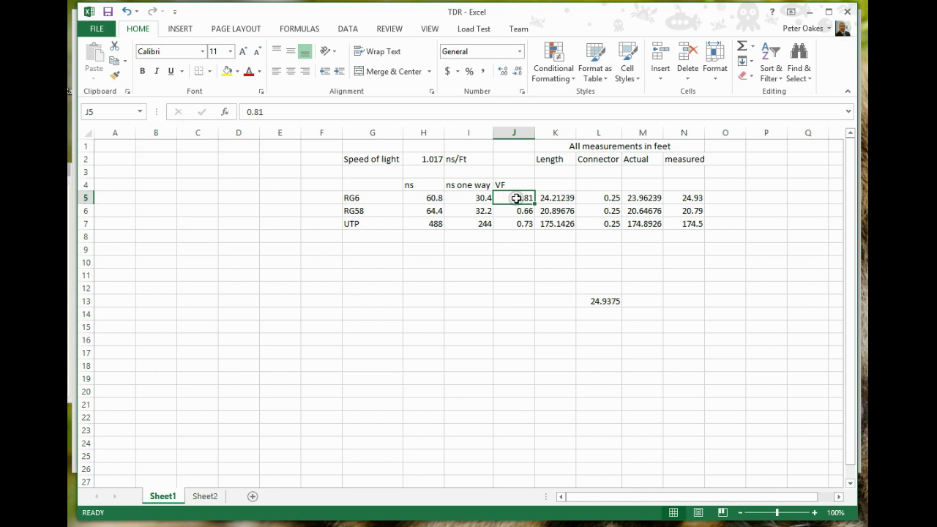
pyautogui.moveTo(509, 199); pyautogui.dragTo(520, 224)
pyautogui.rightClick(520, 224)
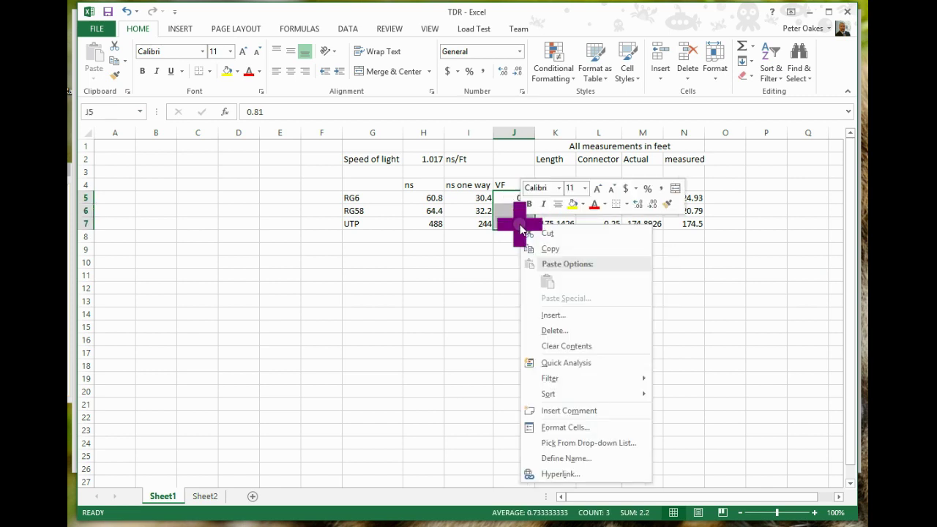
pyautogui.click(550, 248)
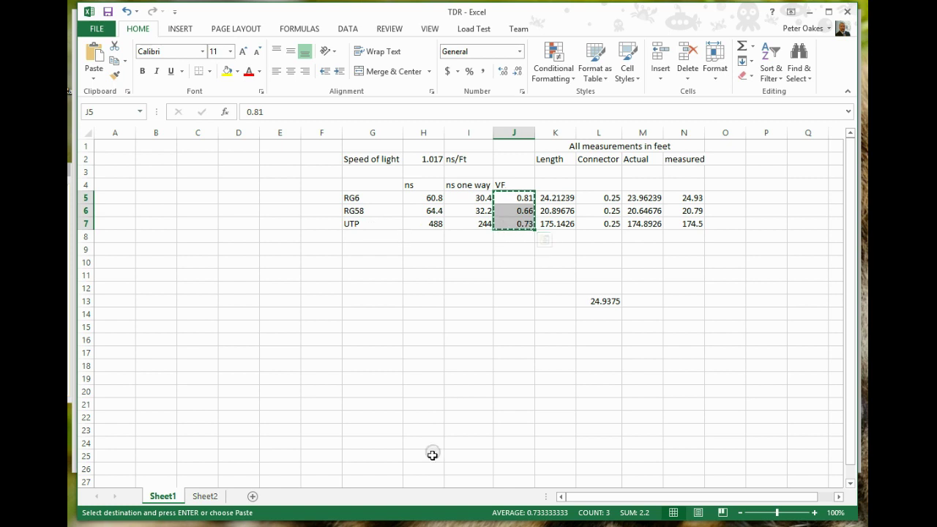
pyautogui.click(205, 496)
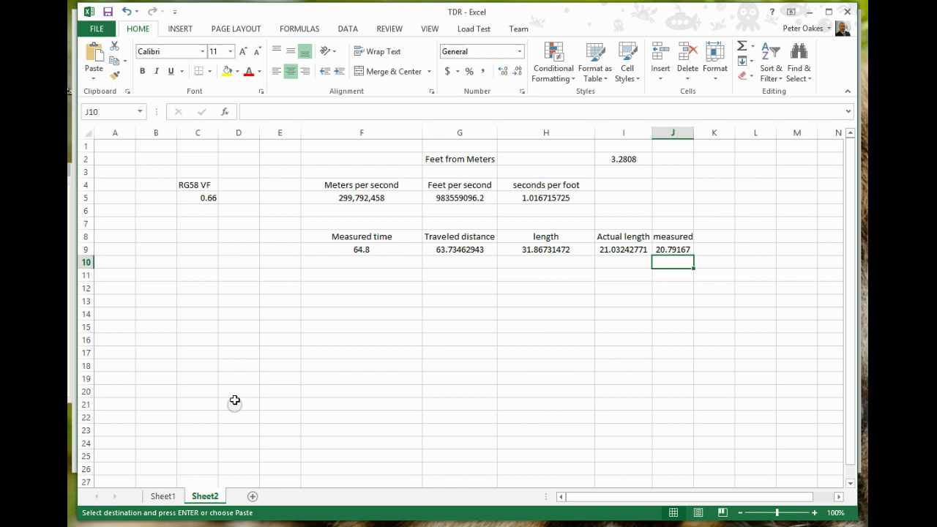
# Step: Paste the VF values at C6, clear the duplicate 0.66, and move 0.73 up to C7
pyautogui.click(198, 210)
pyautogui.rightClick(198, 211)
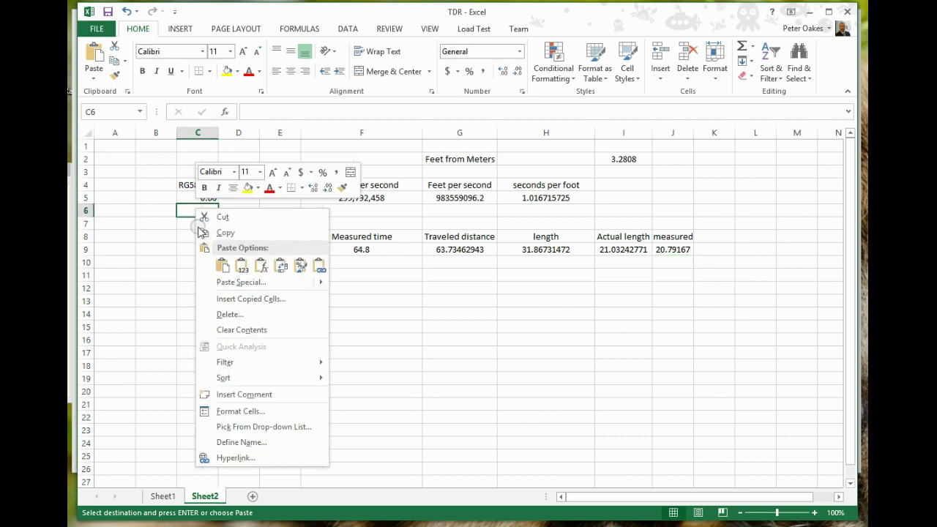
pyautogui.click(242, 265)
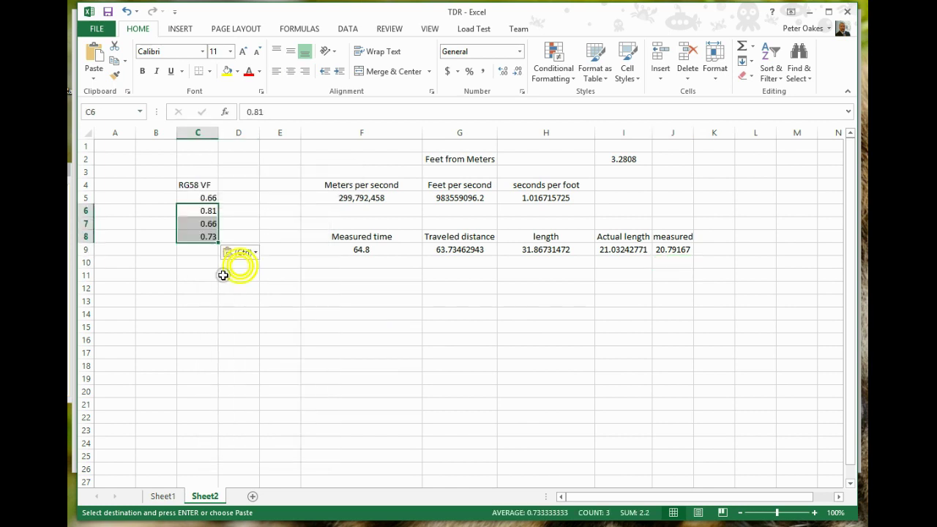
pyautogui.click(193, 221)
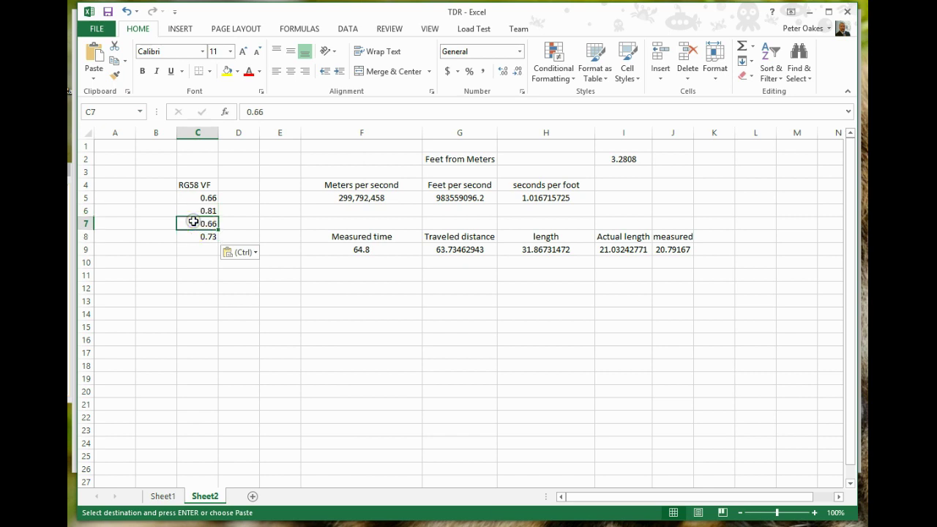
pyautogui.press('Delete')
pyautogui.click(209, 231)
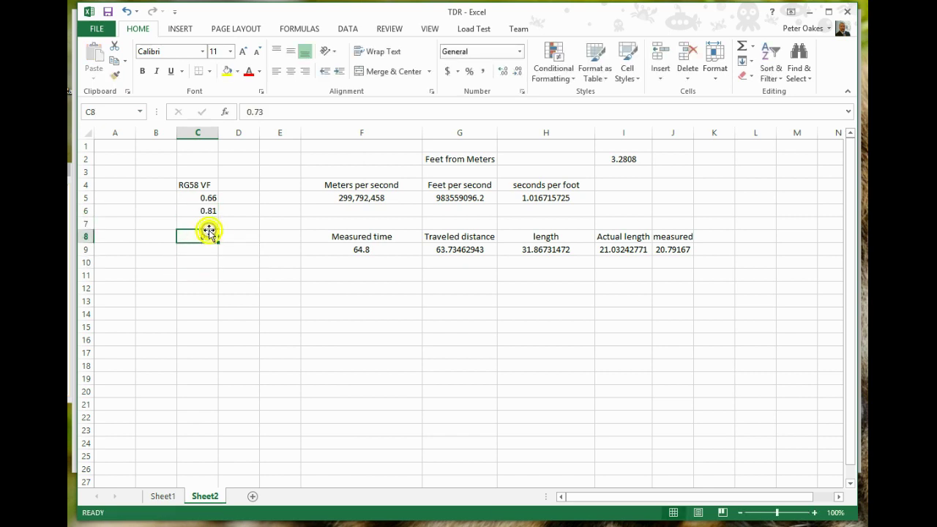
pyautogui.moveTo(210, 231); pyautogui.dragTo(209, 219)
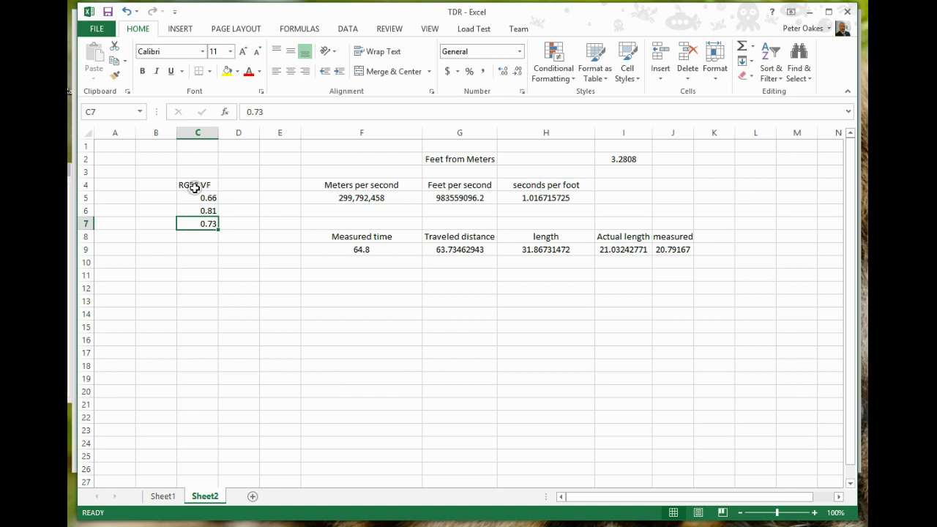
# Step: Move the RG58 VF label to B5 and label B6 'RG6' and B7 'UTP'
pyautogui.click(194, 187)
pyautogui.moveTo(178, 189); pyautogui.dragTo(168, 201)
pyautogui.click(152, 215)
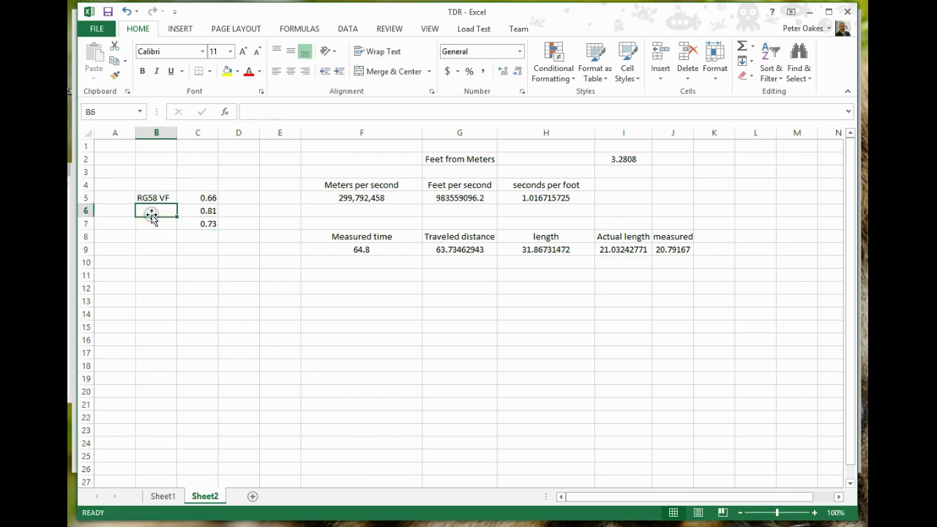
pyautogui.write('RG')
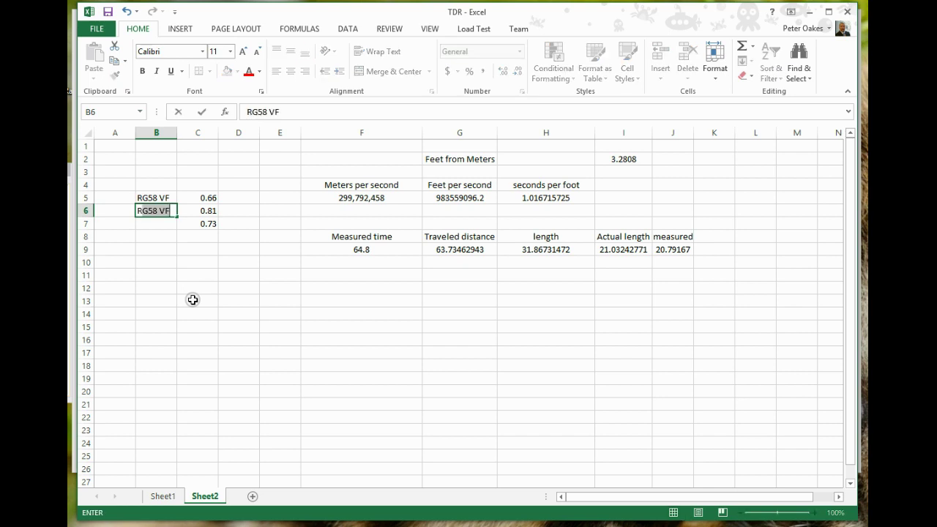
pyautogui.write('6')
pyautogui.click(159, 226)
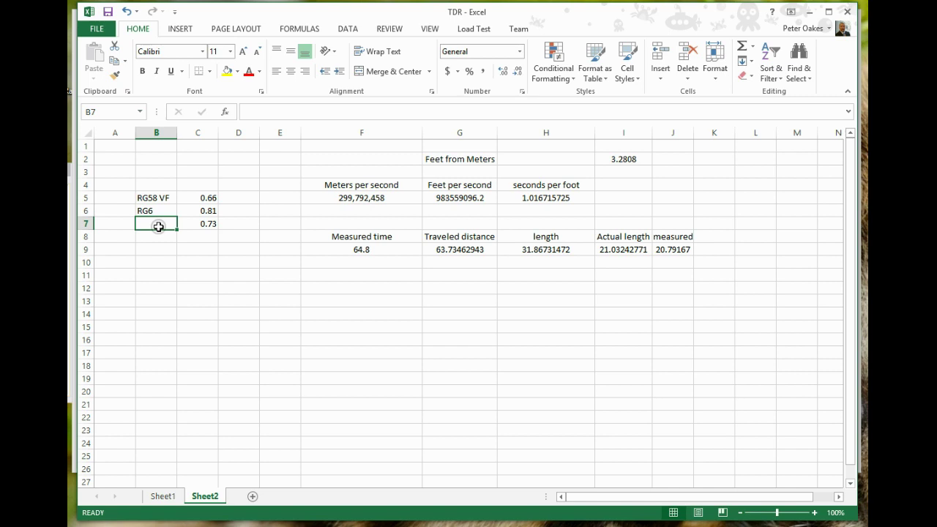
pyautogui.write('UTP')
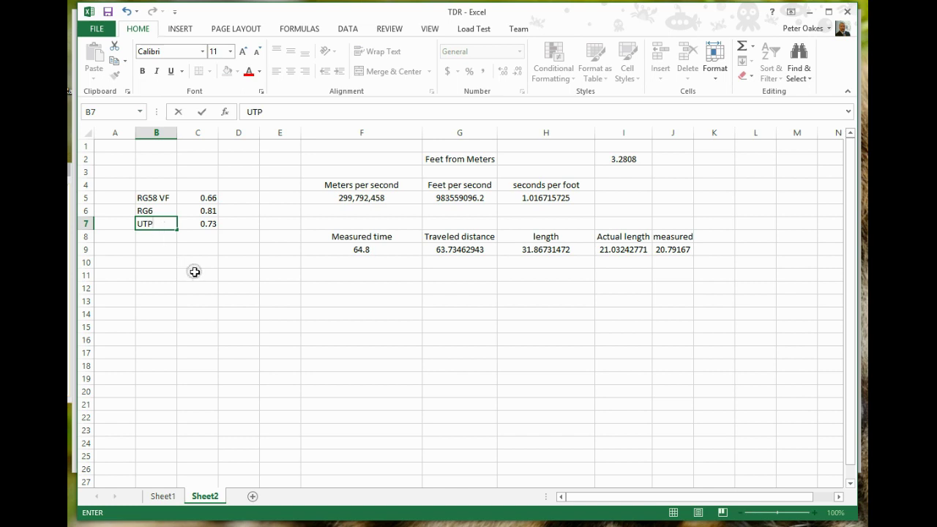
pyautogui.click(161, 241)
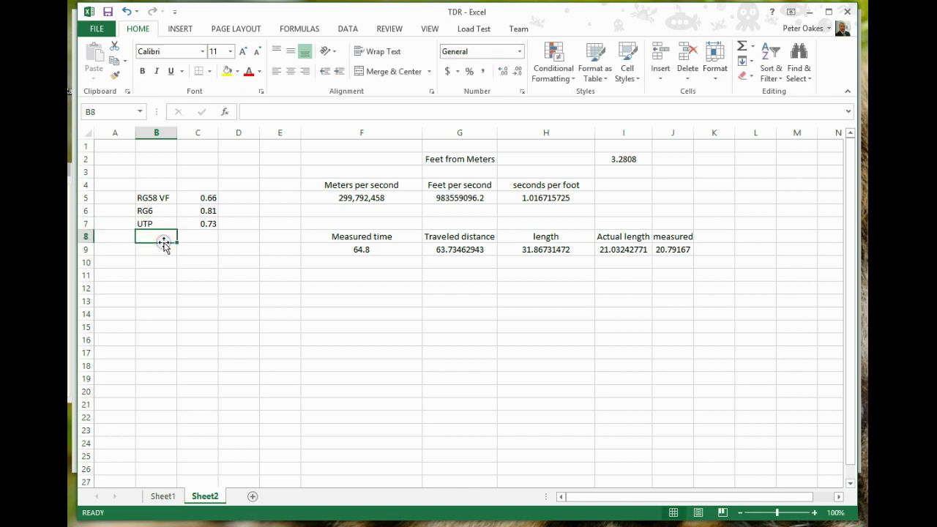